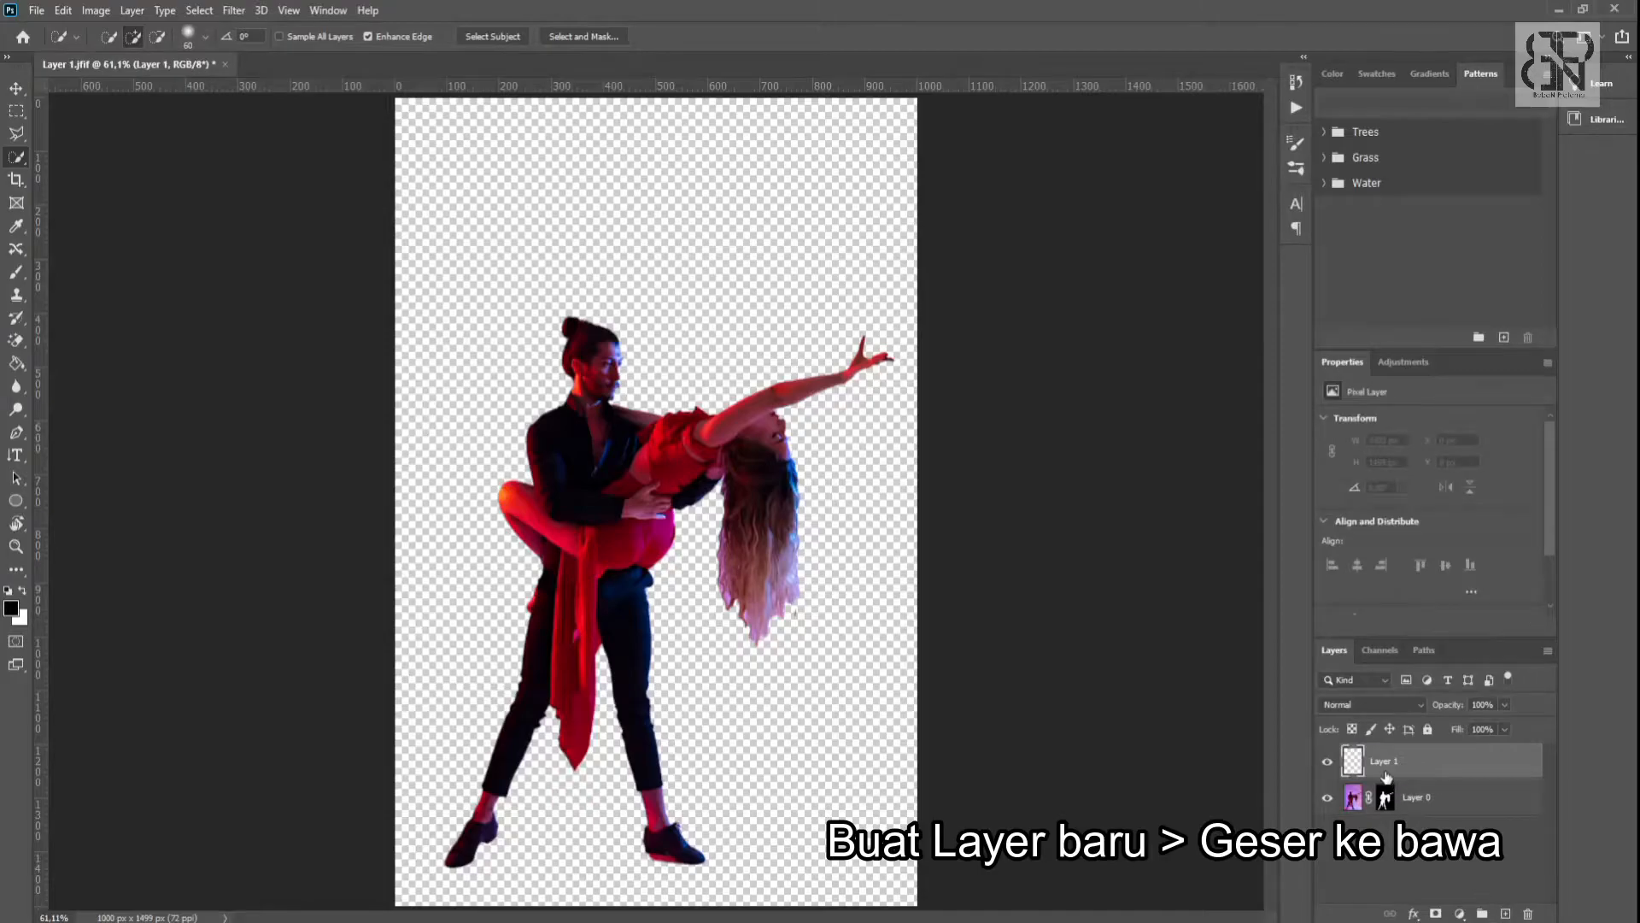
- Move the empty Layer 1 below Layer 0 and fill it with white as the background using the Paint Bucket
left_click_drag(1387, 765, 1387, 838)
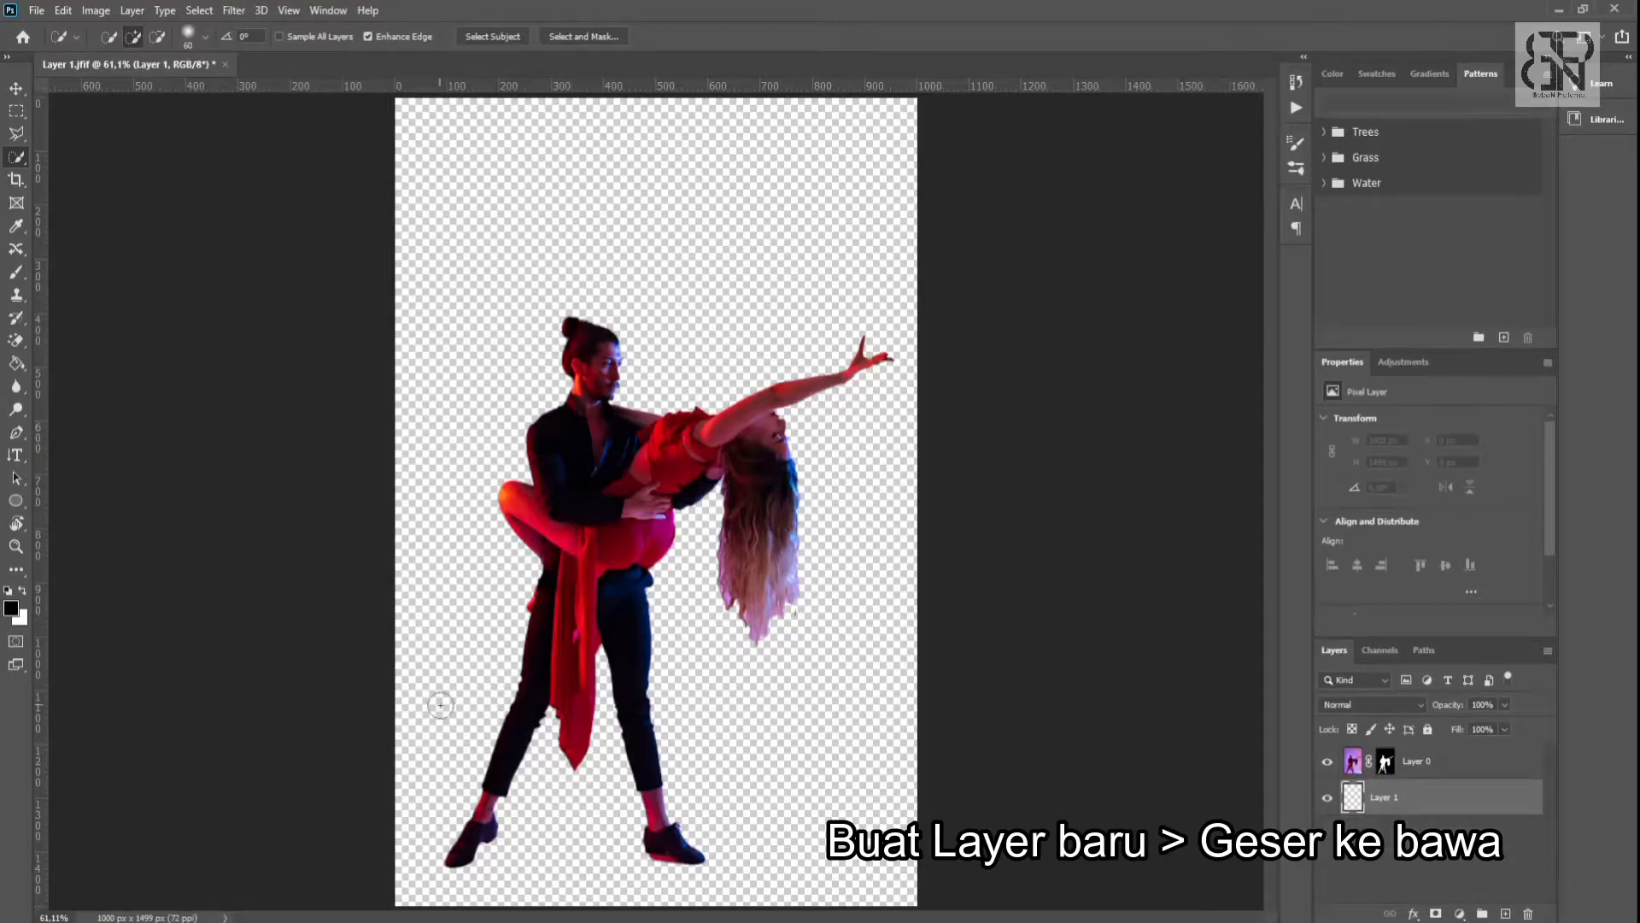
left_click(23, 591)
left_click(17, 362)
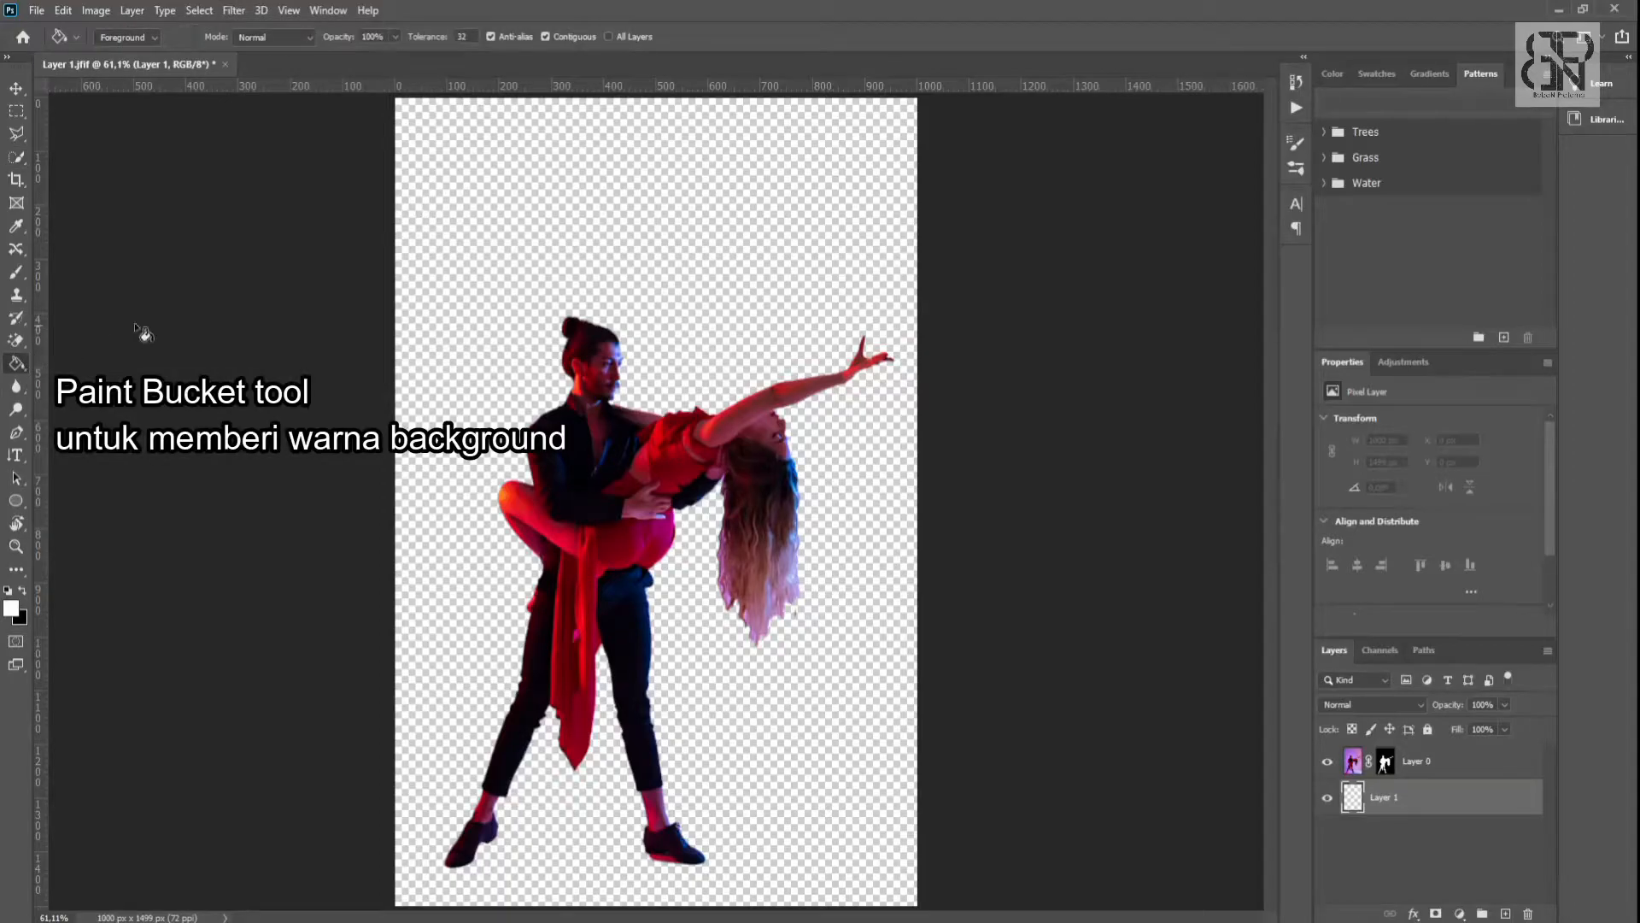
left_click(453, 283)
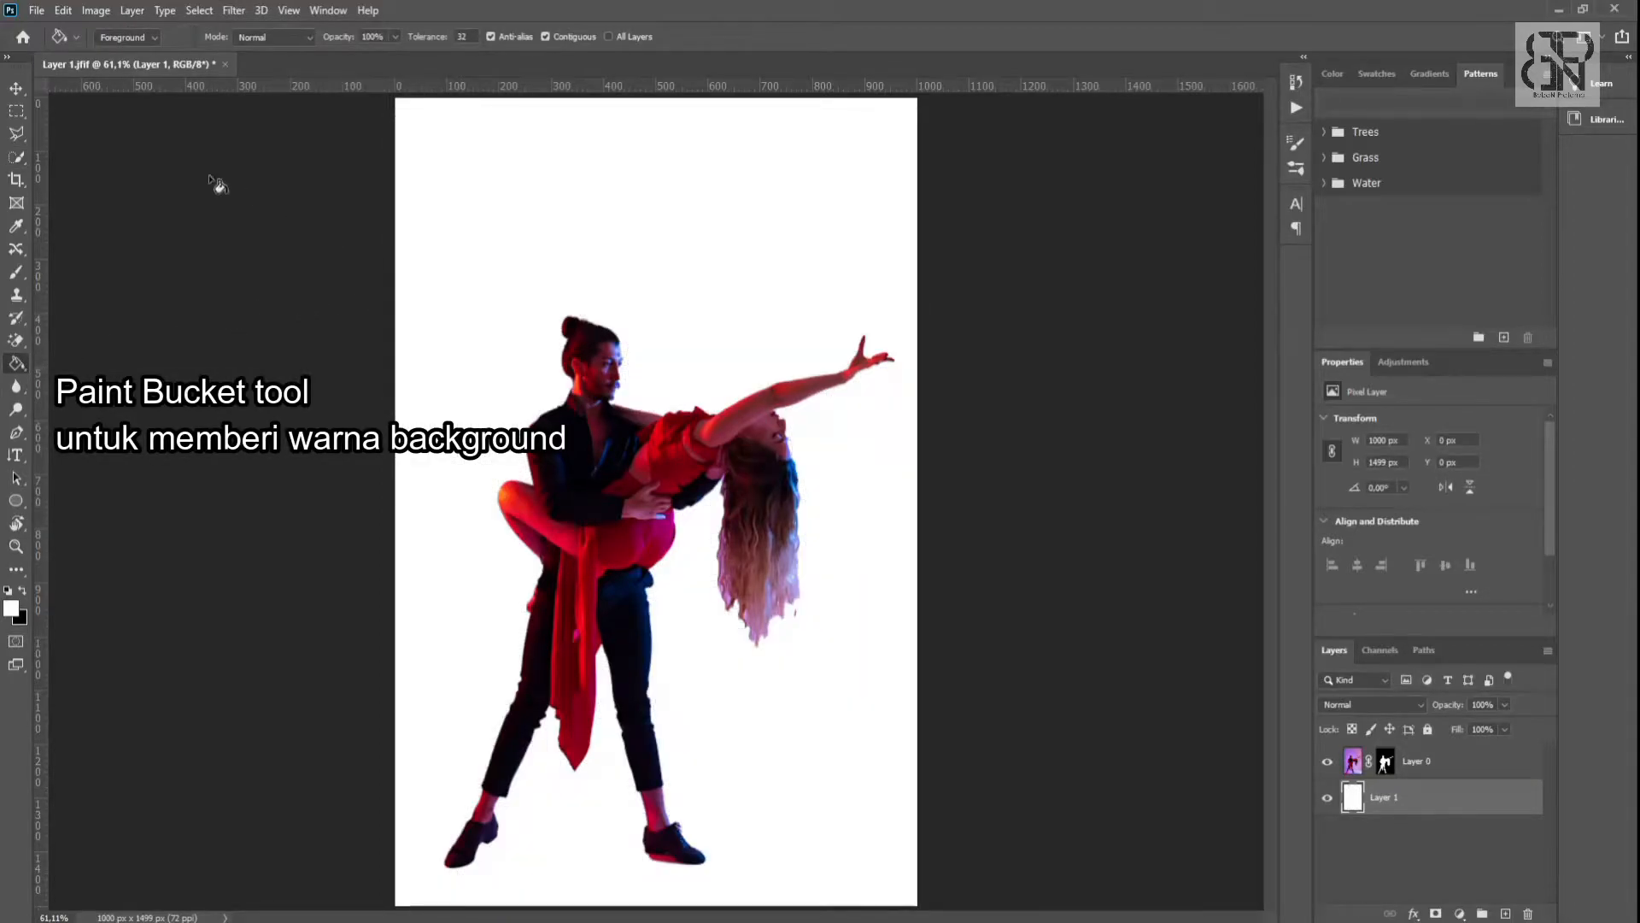
left_click(15, 92)
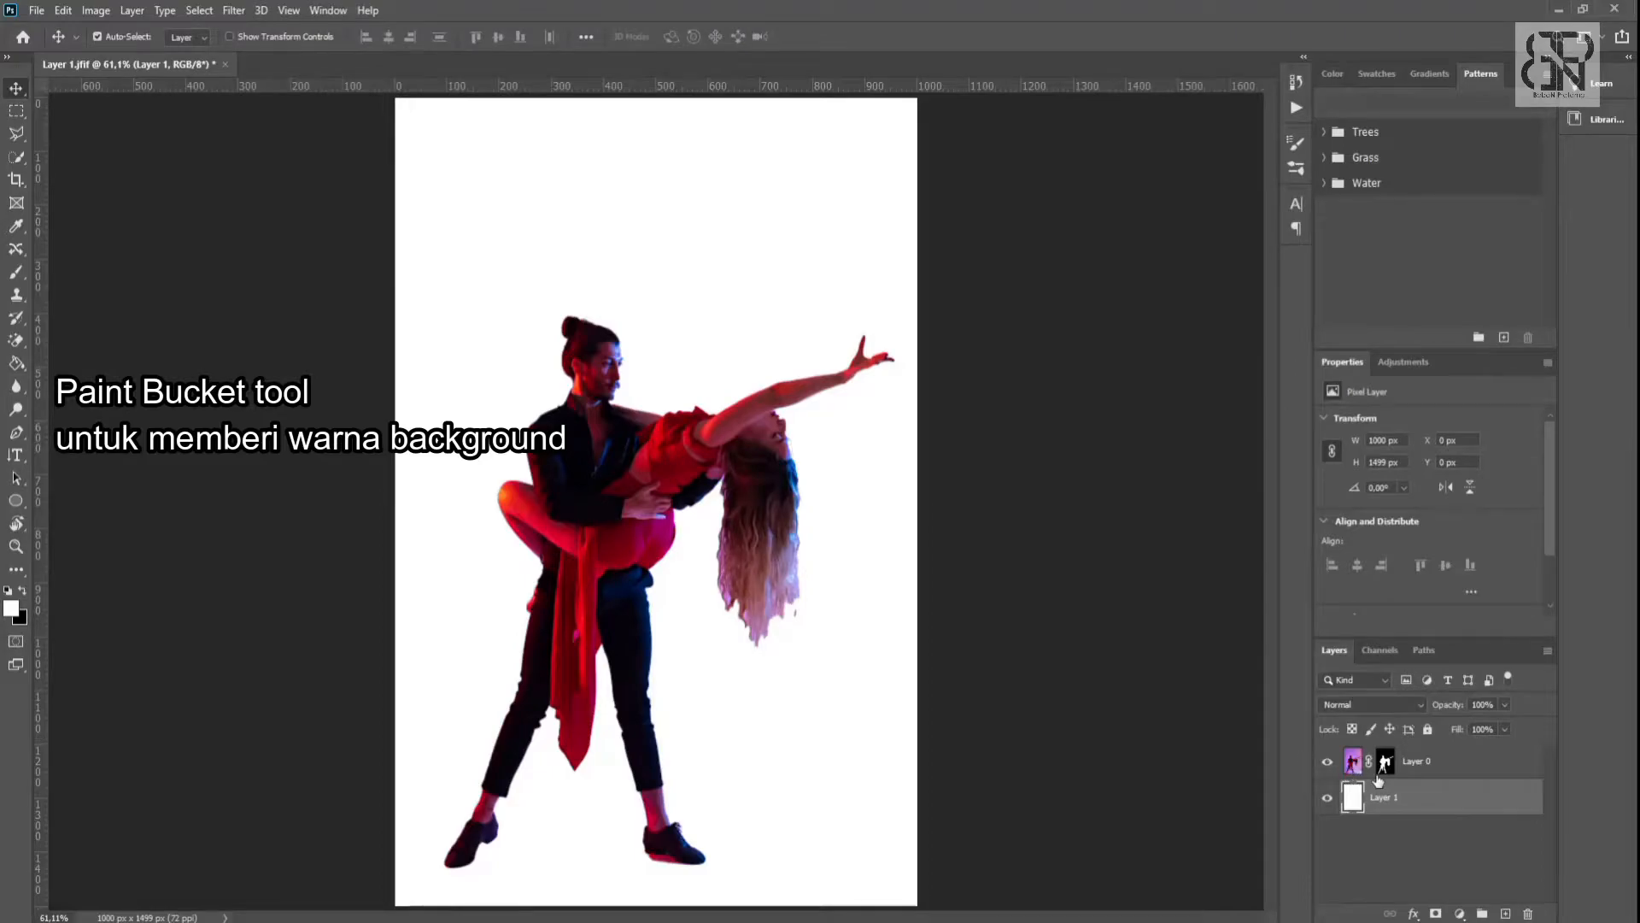
- Scale the couple image on Layer 0 down to about 80%, keeping its lower-right corner fixed
left_click(1384, 761)
left_click(1357, 765)
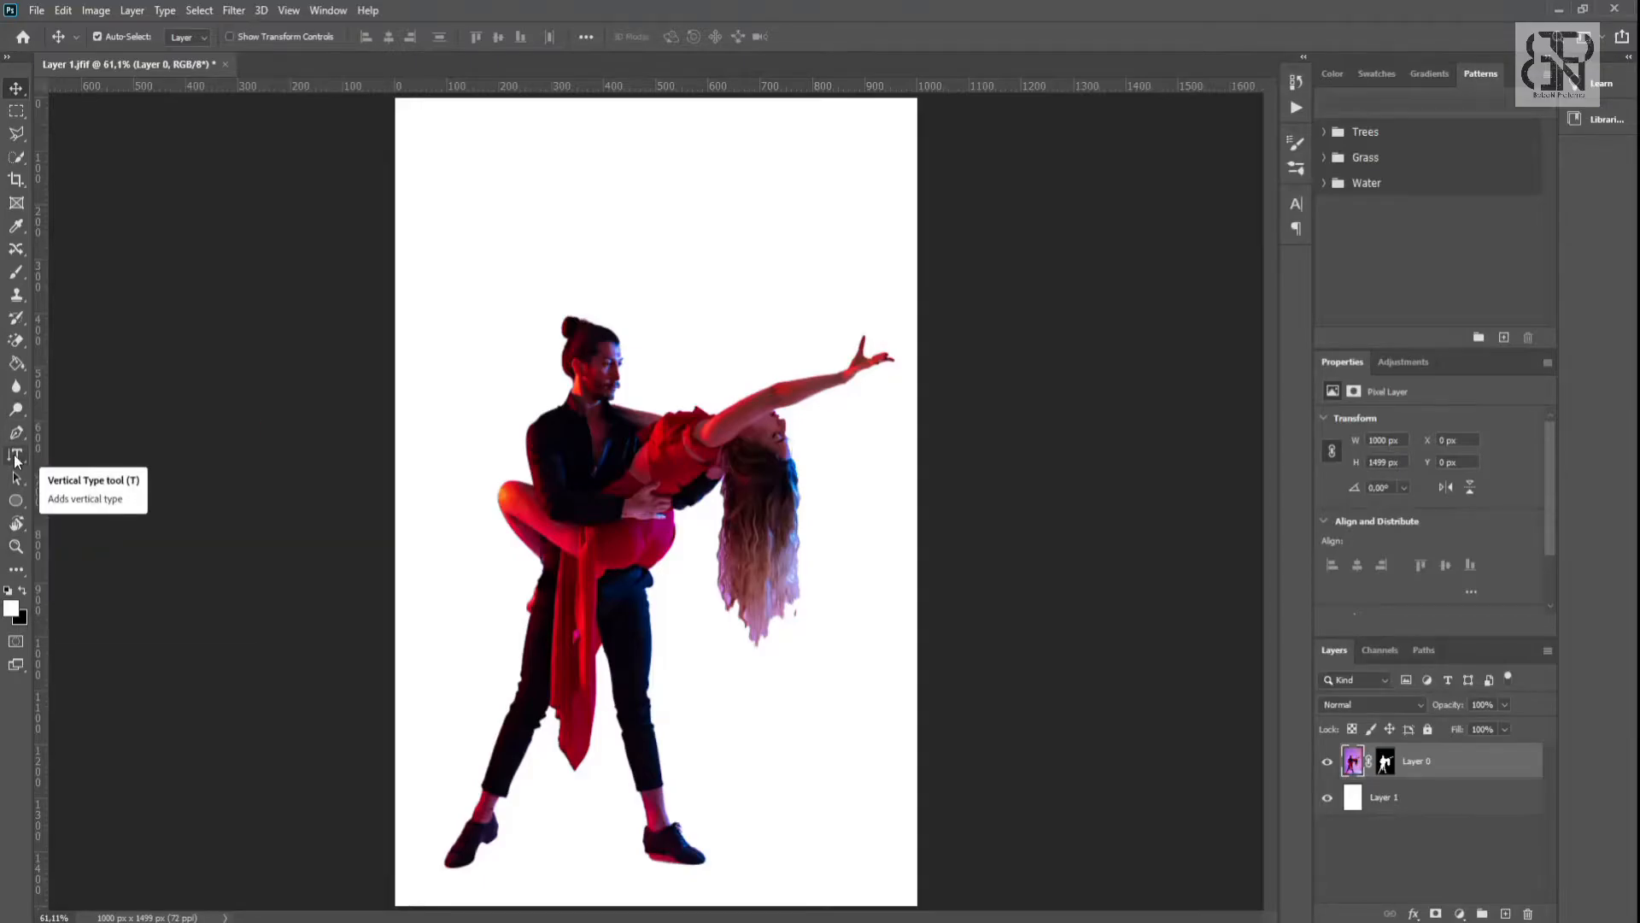
left_click(16, 458)
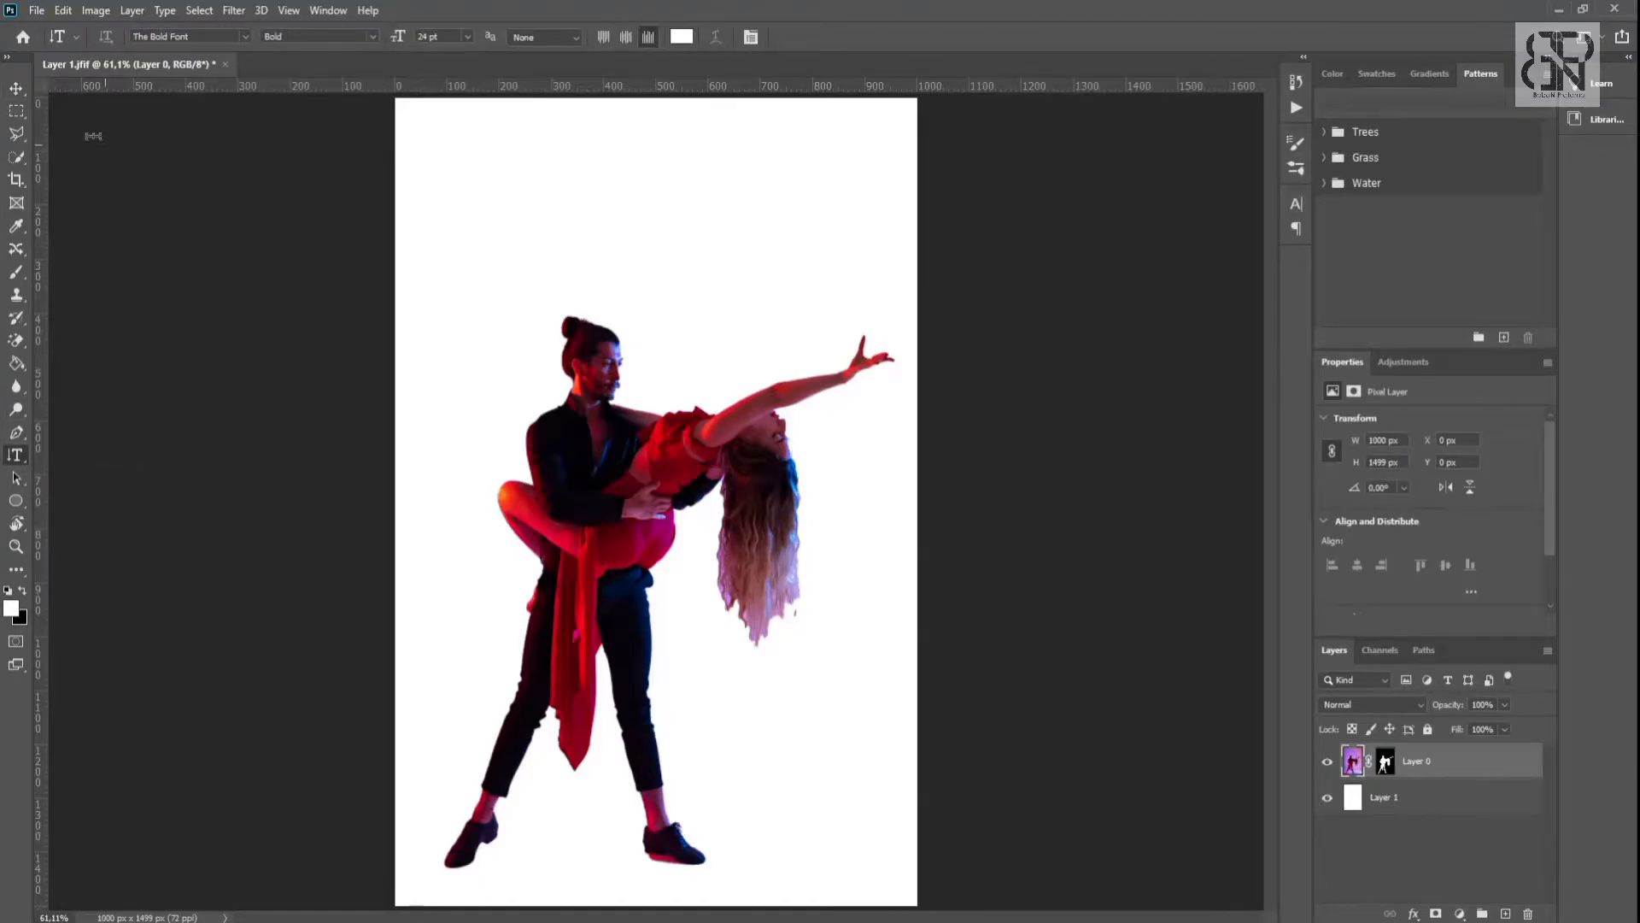
left_click(22, 94)
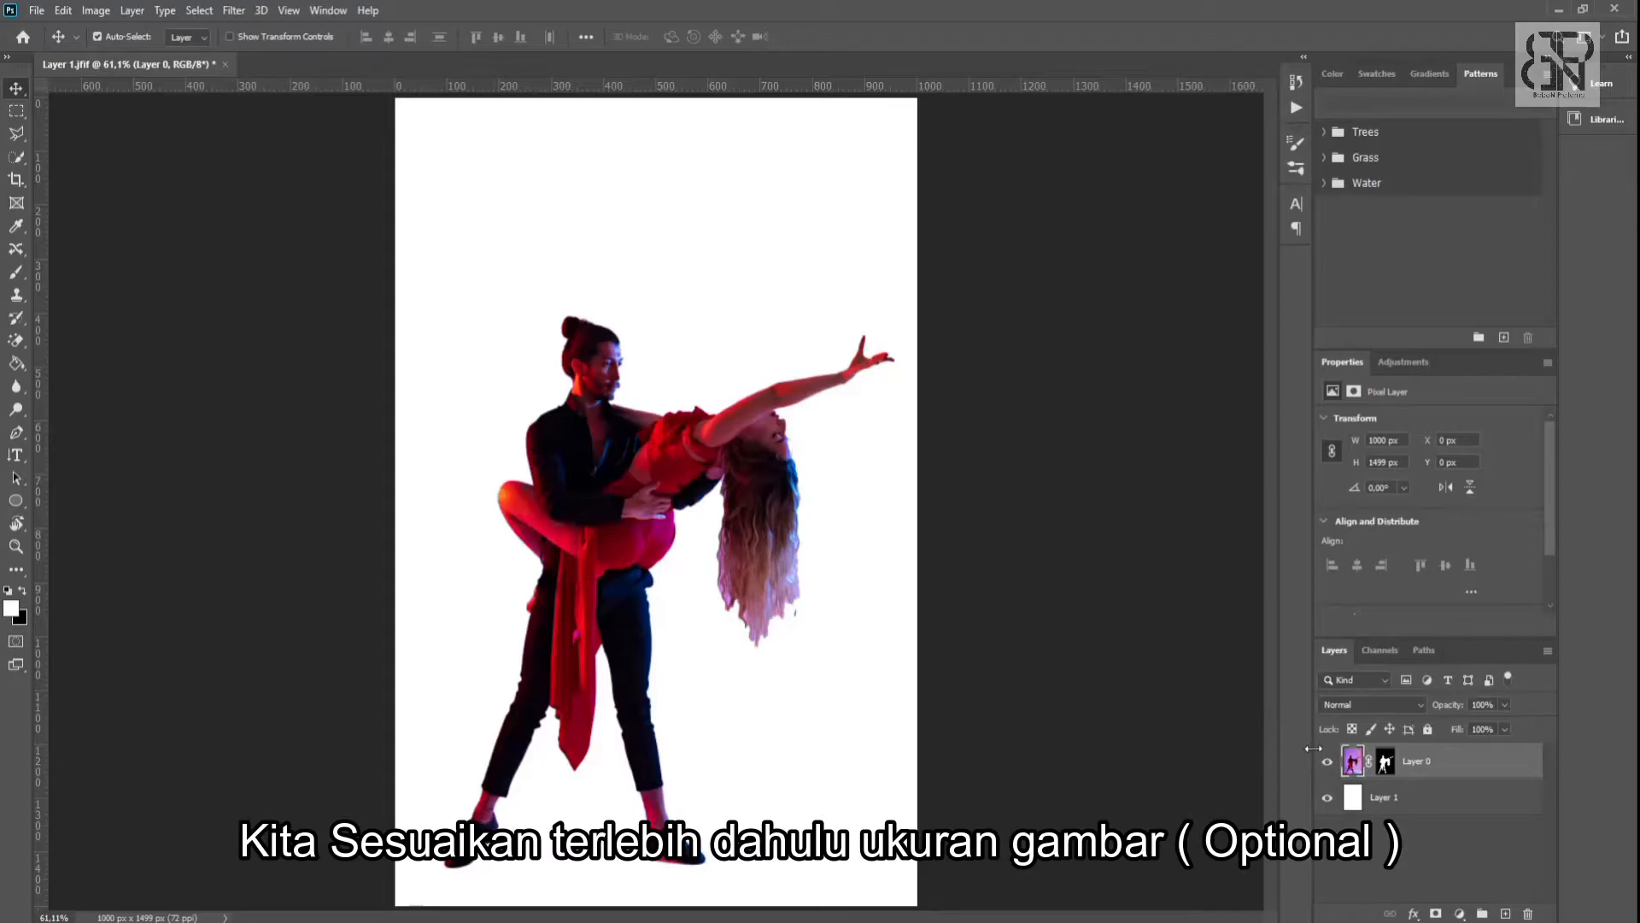
key("ctrl+t")
left_click_drag(394, 100, 500, 258)
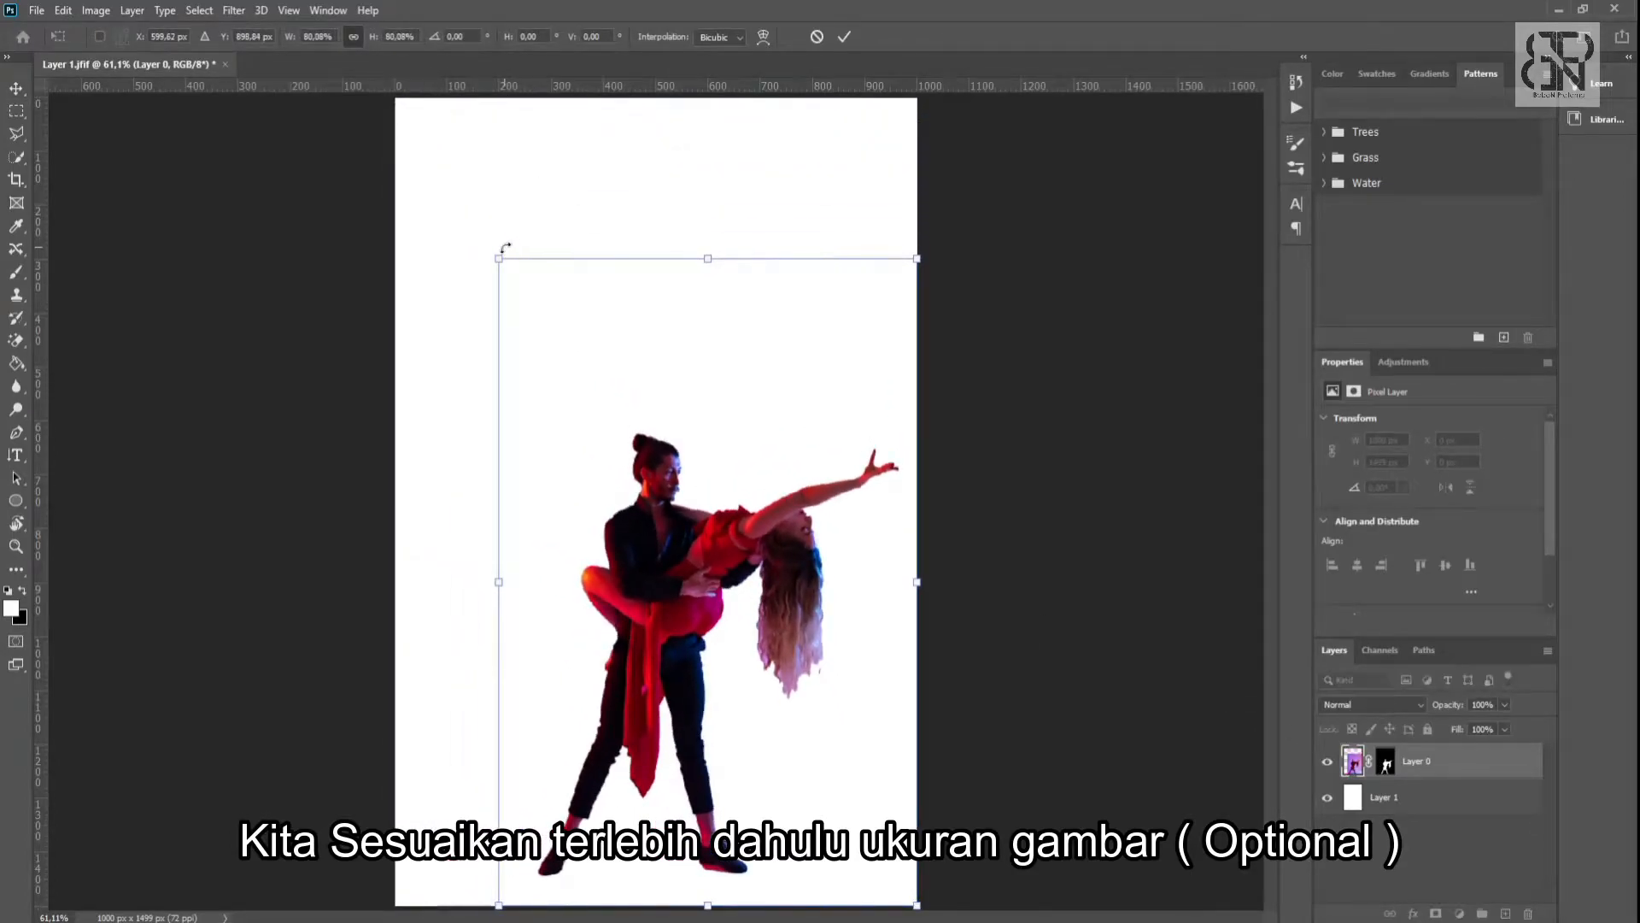
- Place guides along the upper and left edges of the scaled image as boundaries and apply the transform
left_click_drag(560, 91, 575, 258)
left_click_drag(43, 318, 499, 325)
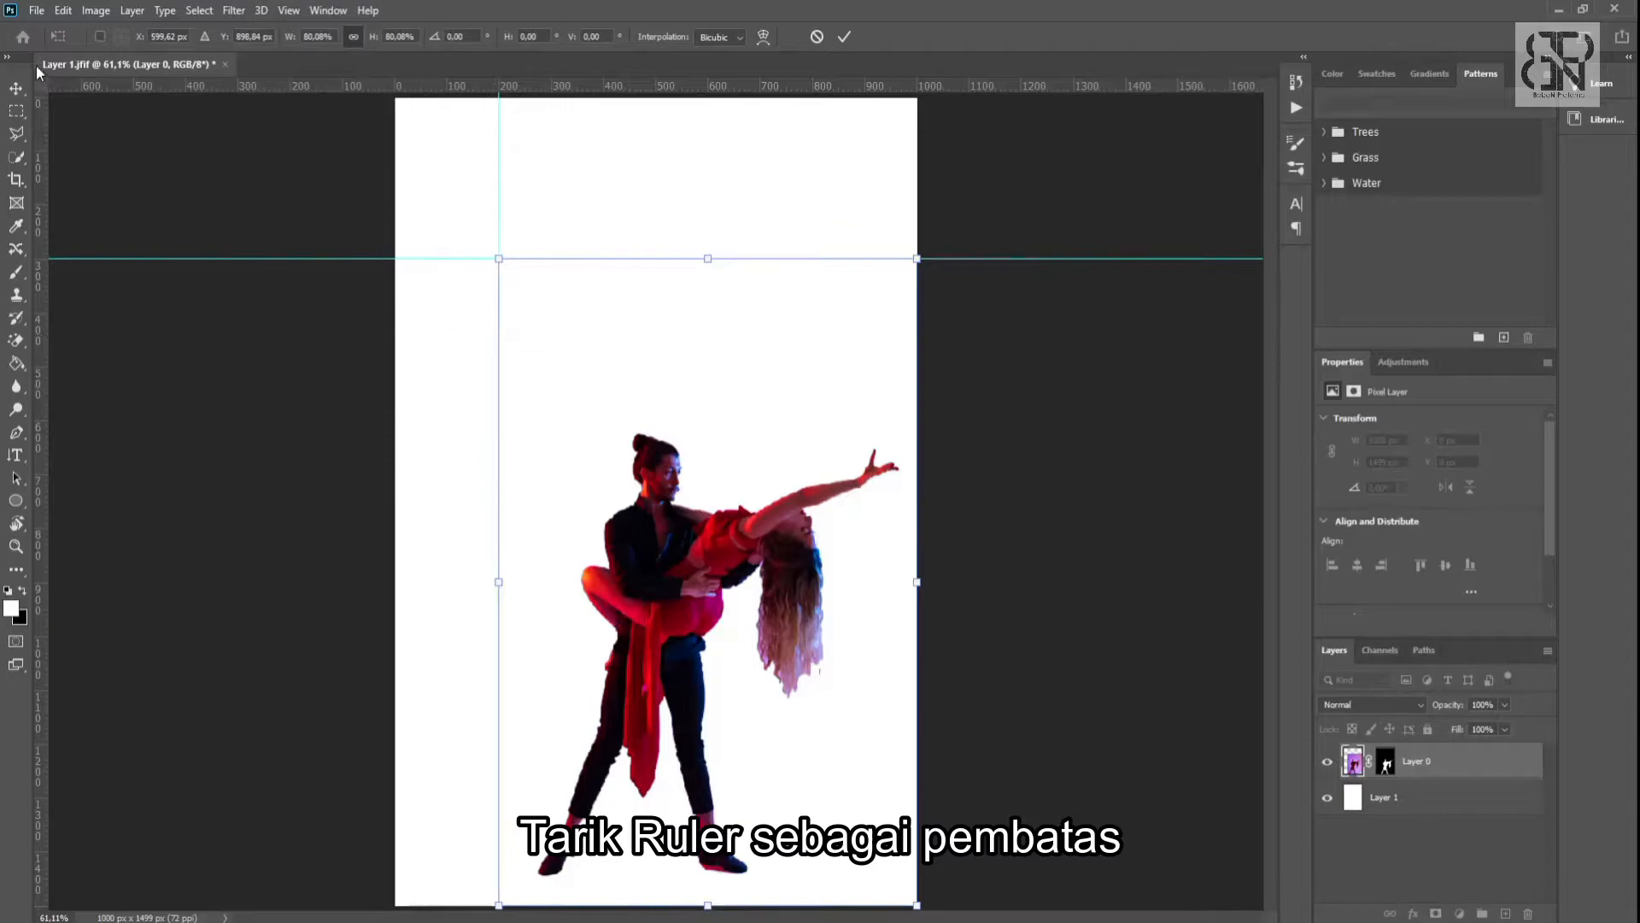
key("Return")
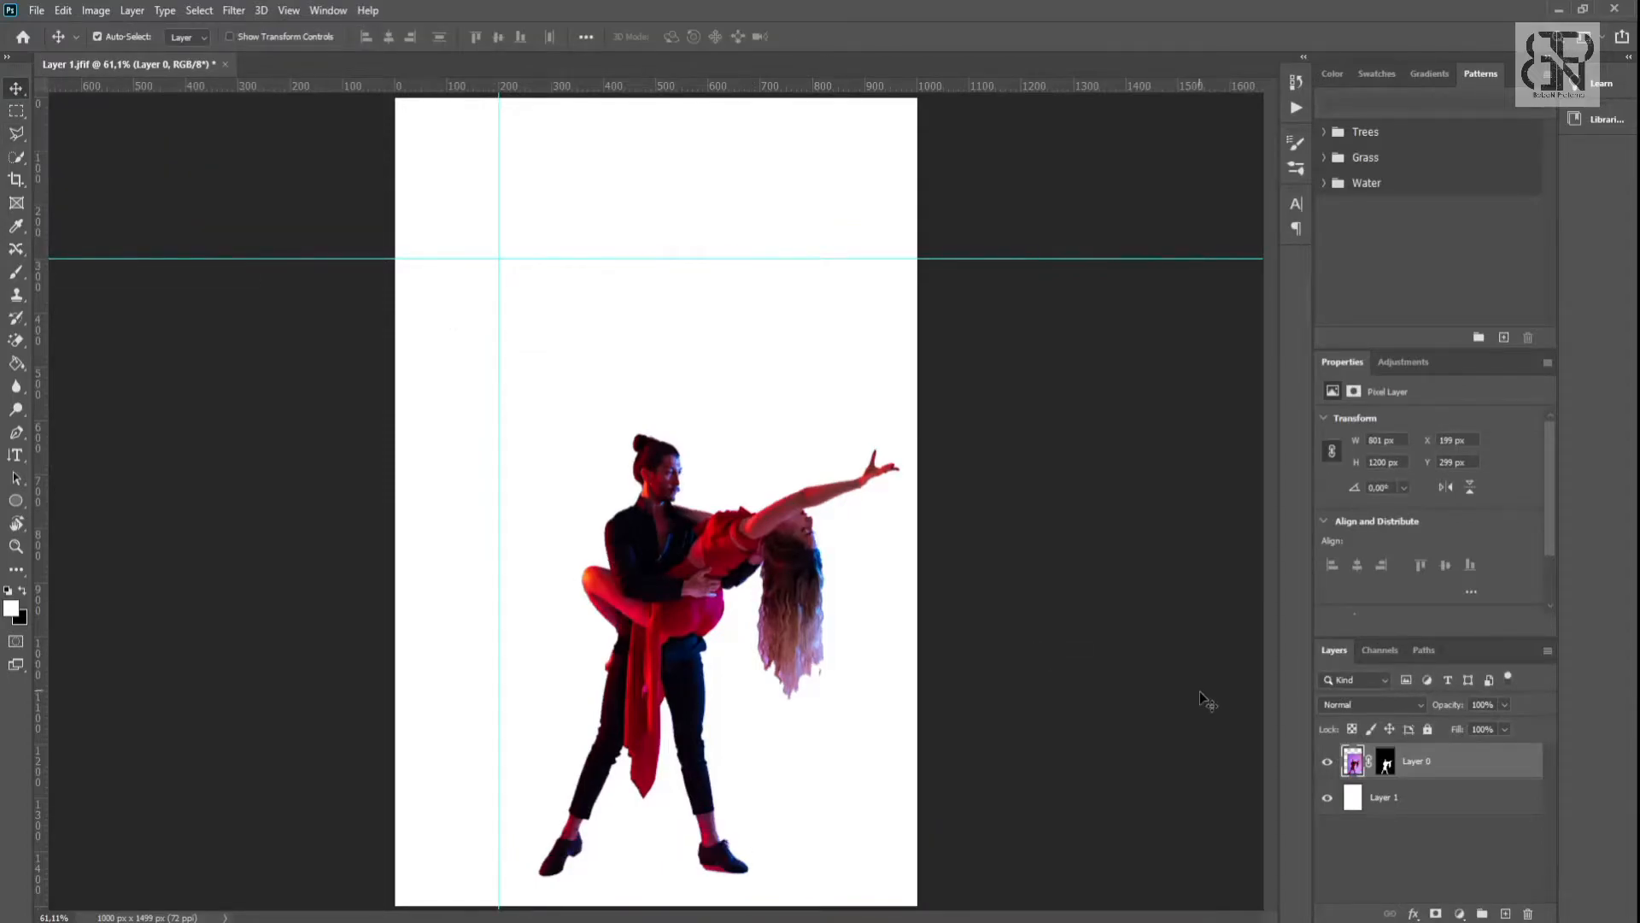
- Add the vertical text "Dance" in black (#000000) beside the man, in The Bold Font Bold at 24 pt
left_click(15, 455)
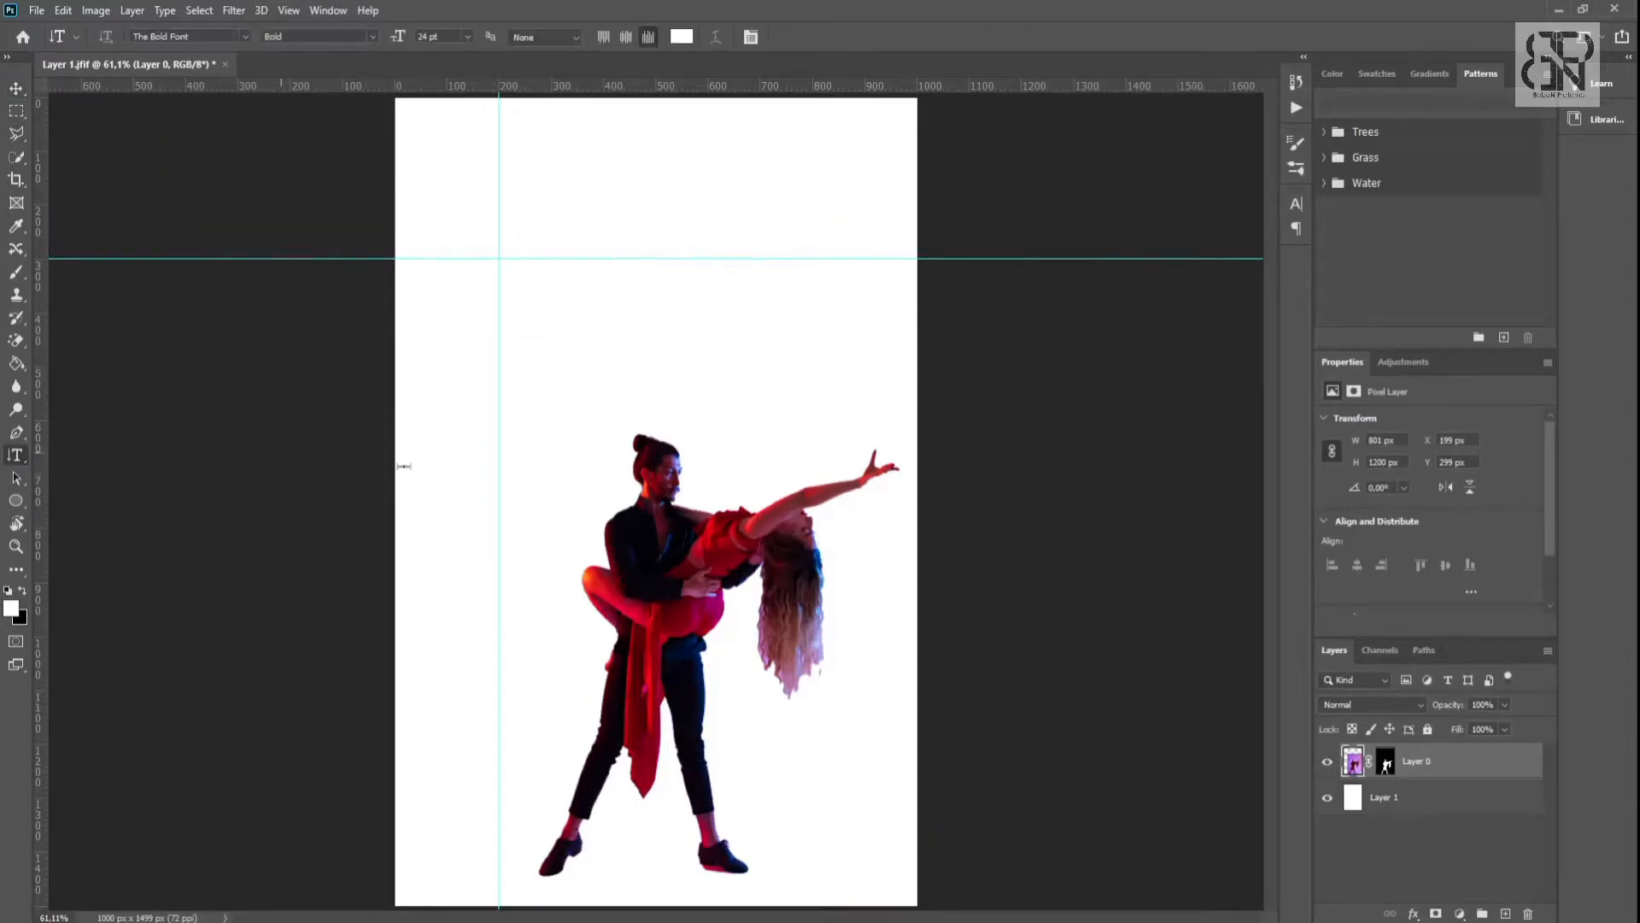
left_click(543, 484)
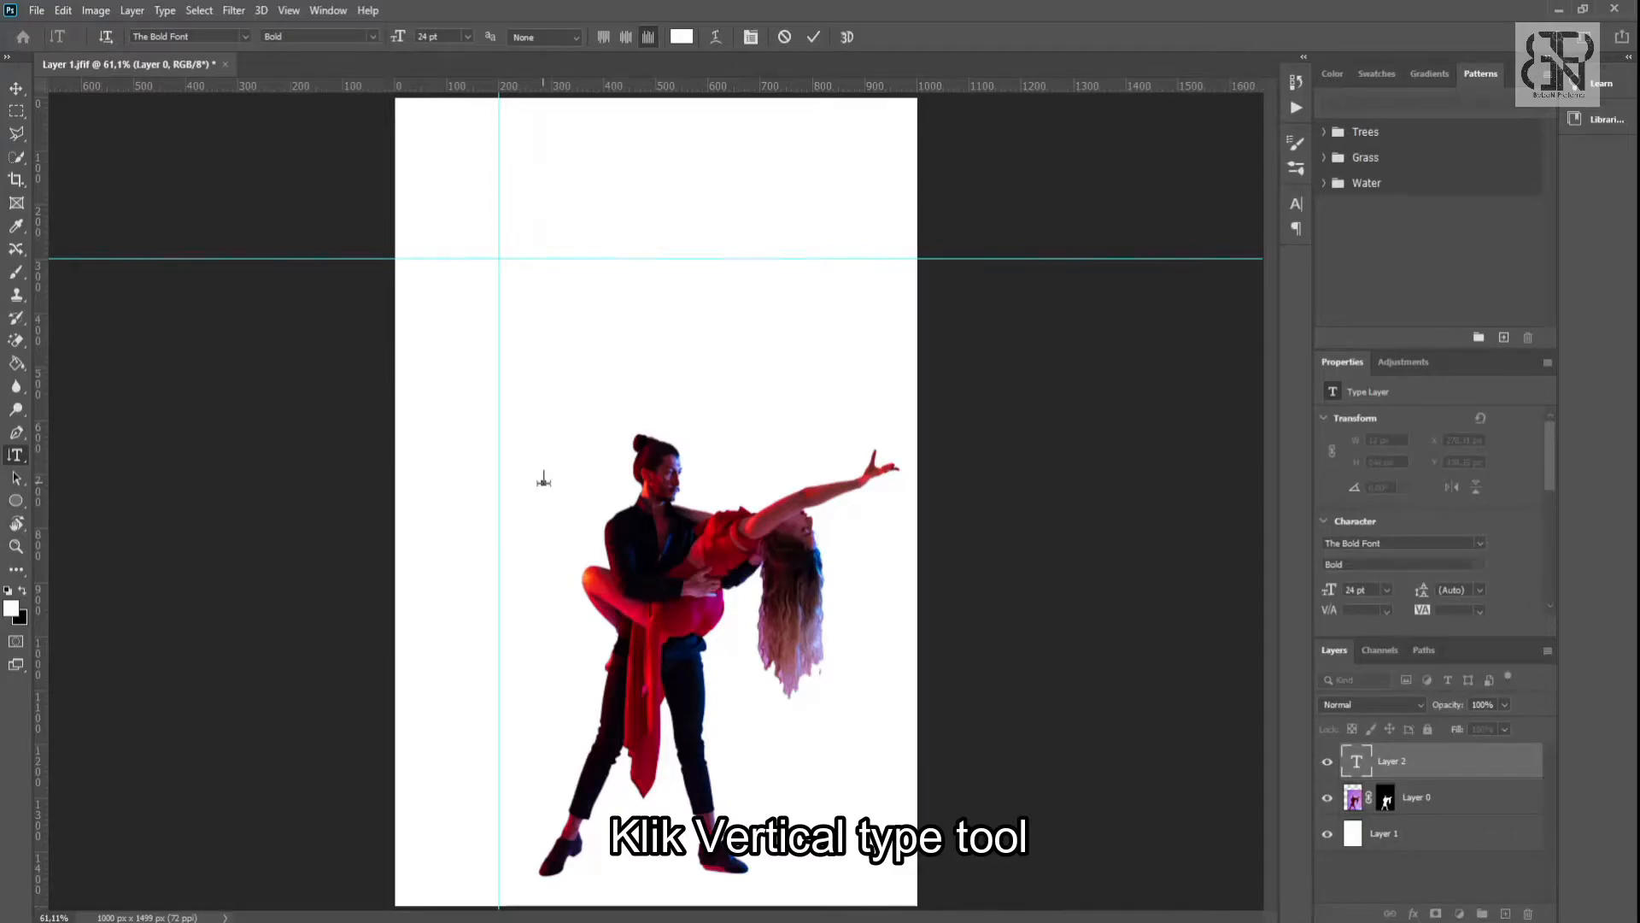
left_click(682, 37)
type("000000")
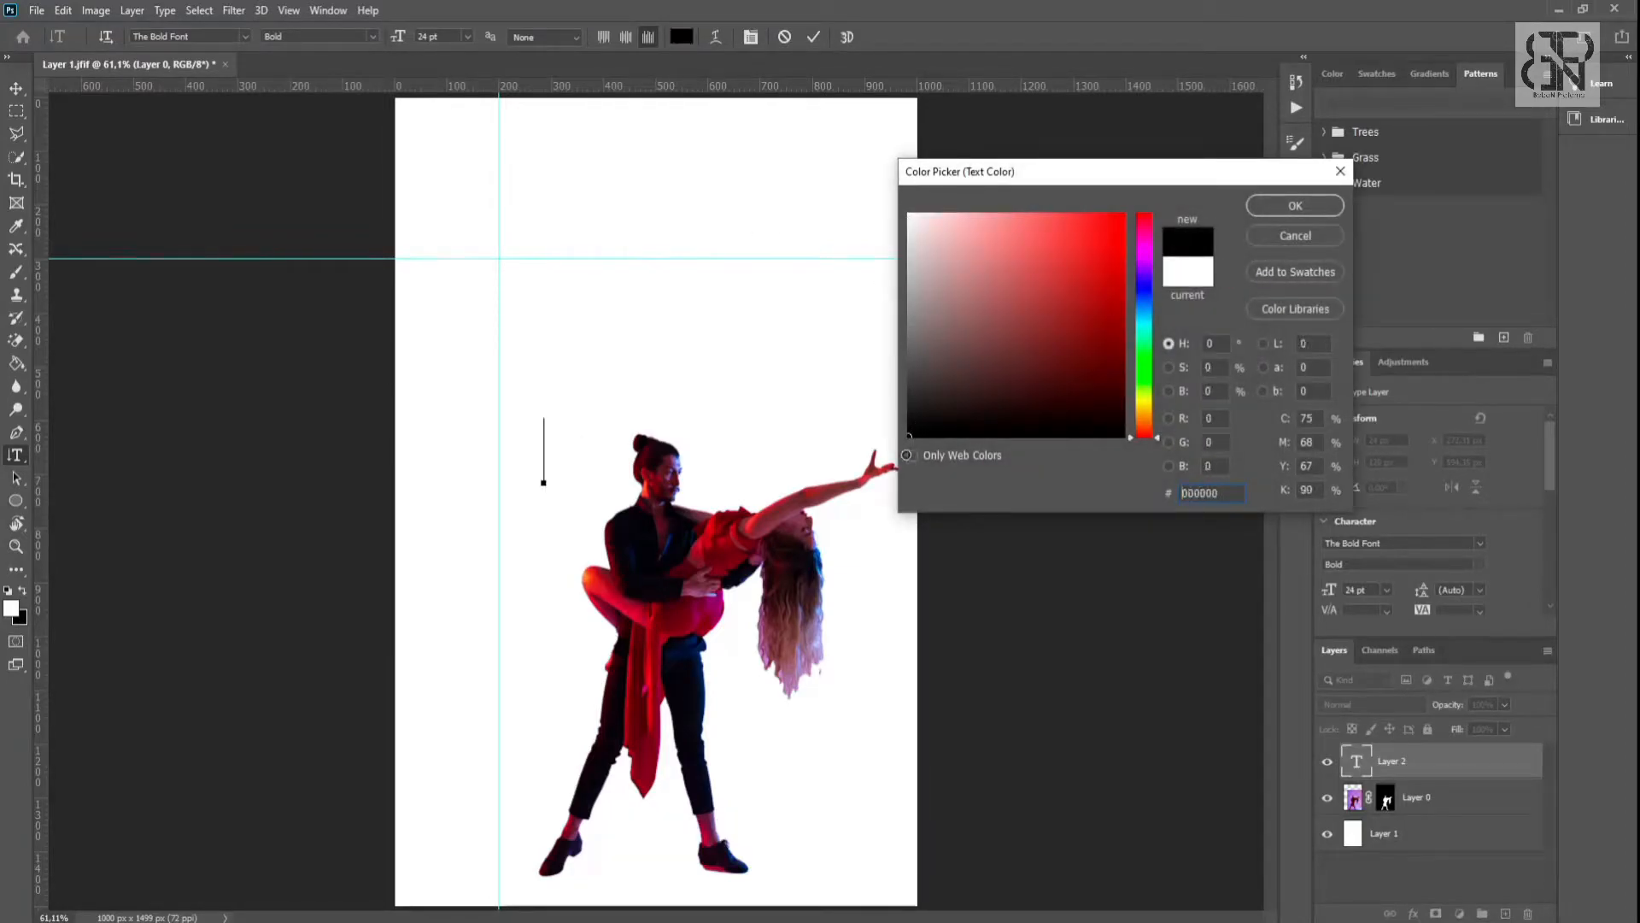
left_click(1295, 205)
left_click(15, 88)
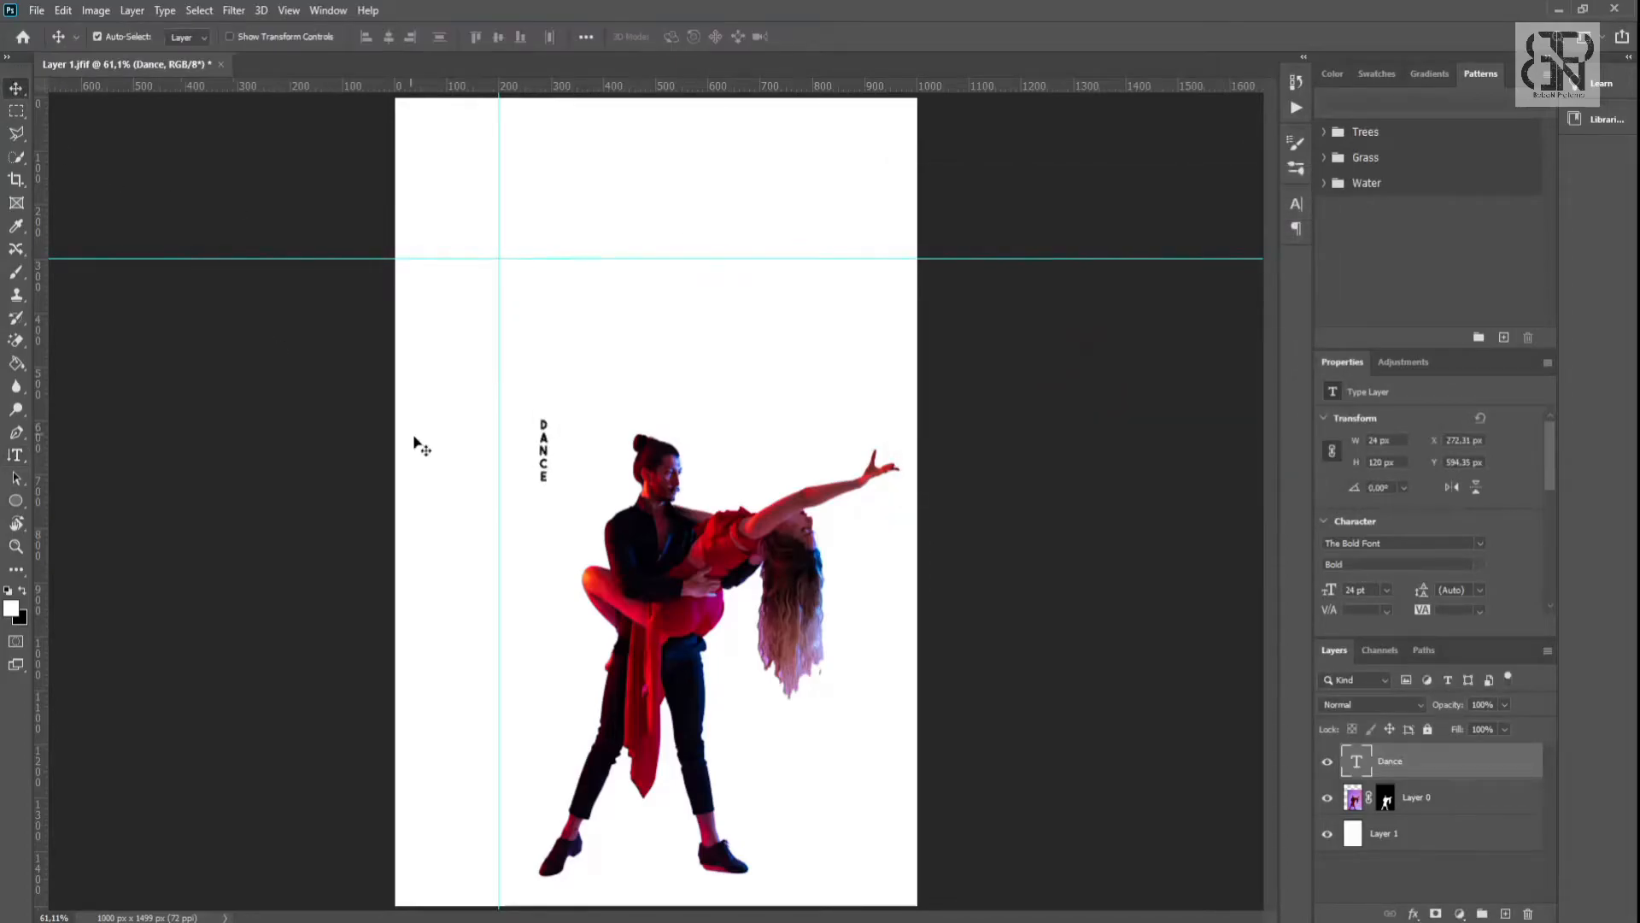
- Scale the vertical text to about 762% and position it inside the guides, overlapping the man's body down to foot level
key("ctrl+t")
left_click_drag(554, 487, 624, 869)
left_click_drag(564, 692, 543, 600)
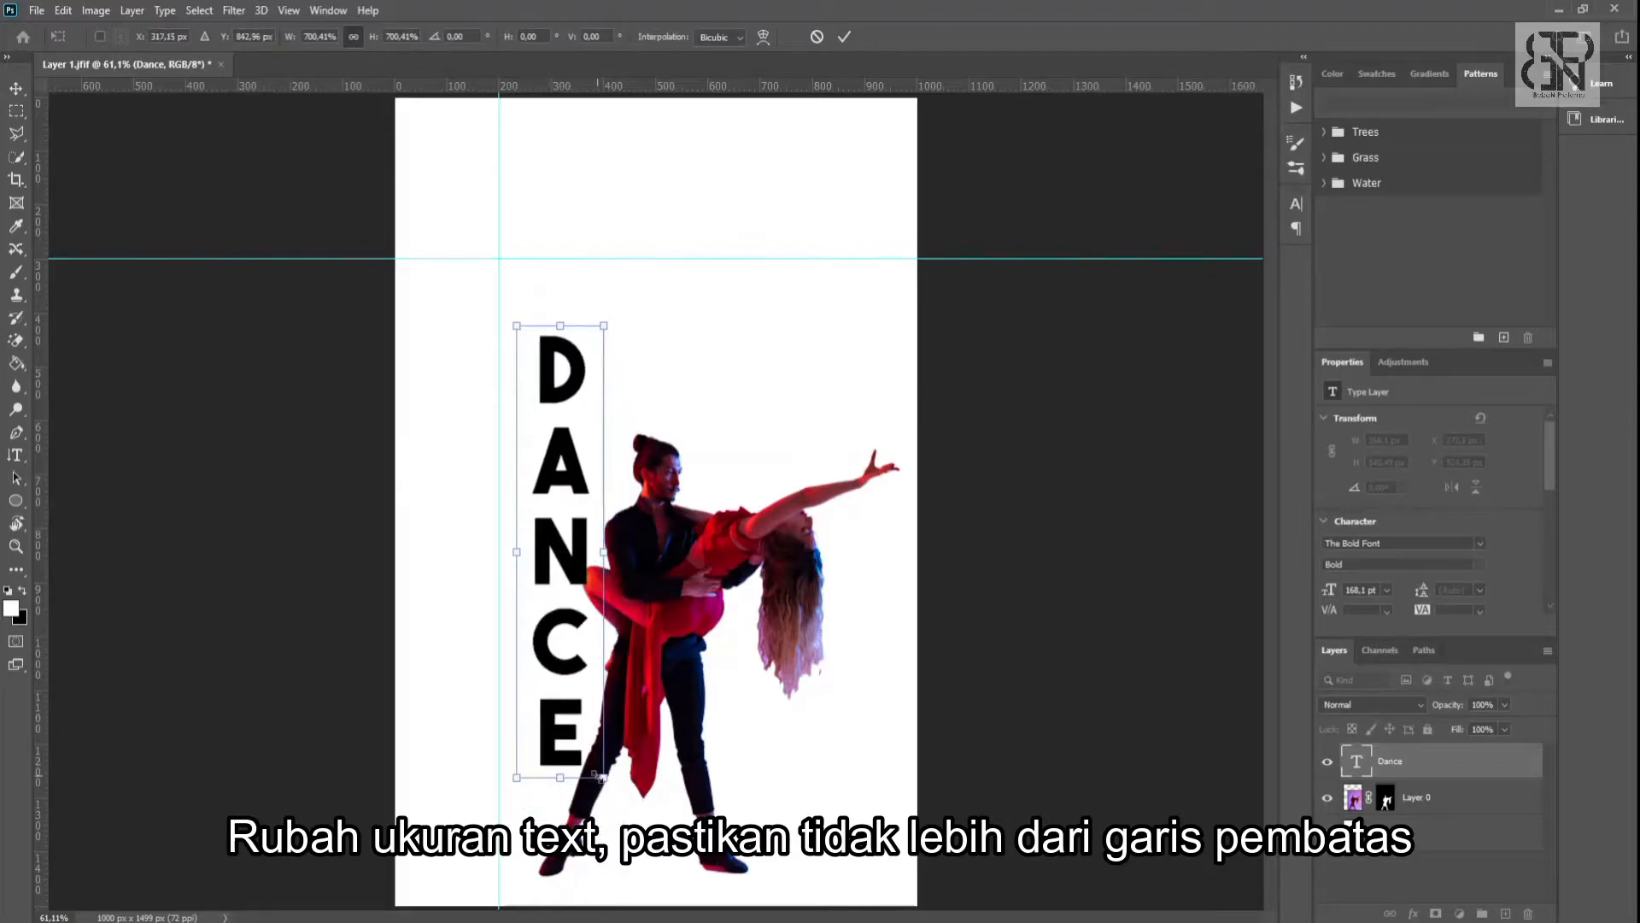
left_click_drag(607, 780, 629, 848)
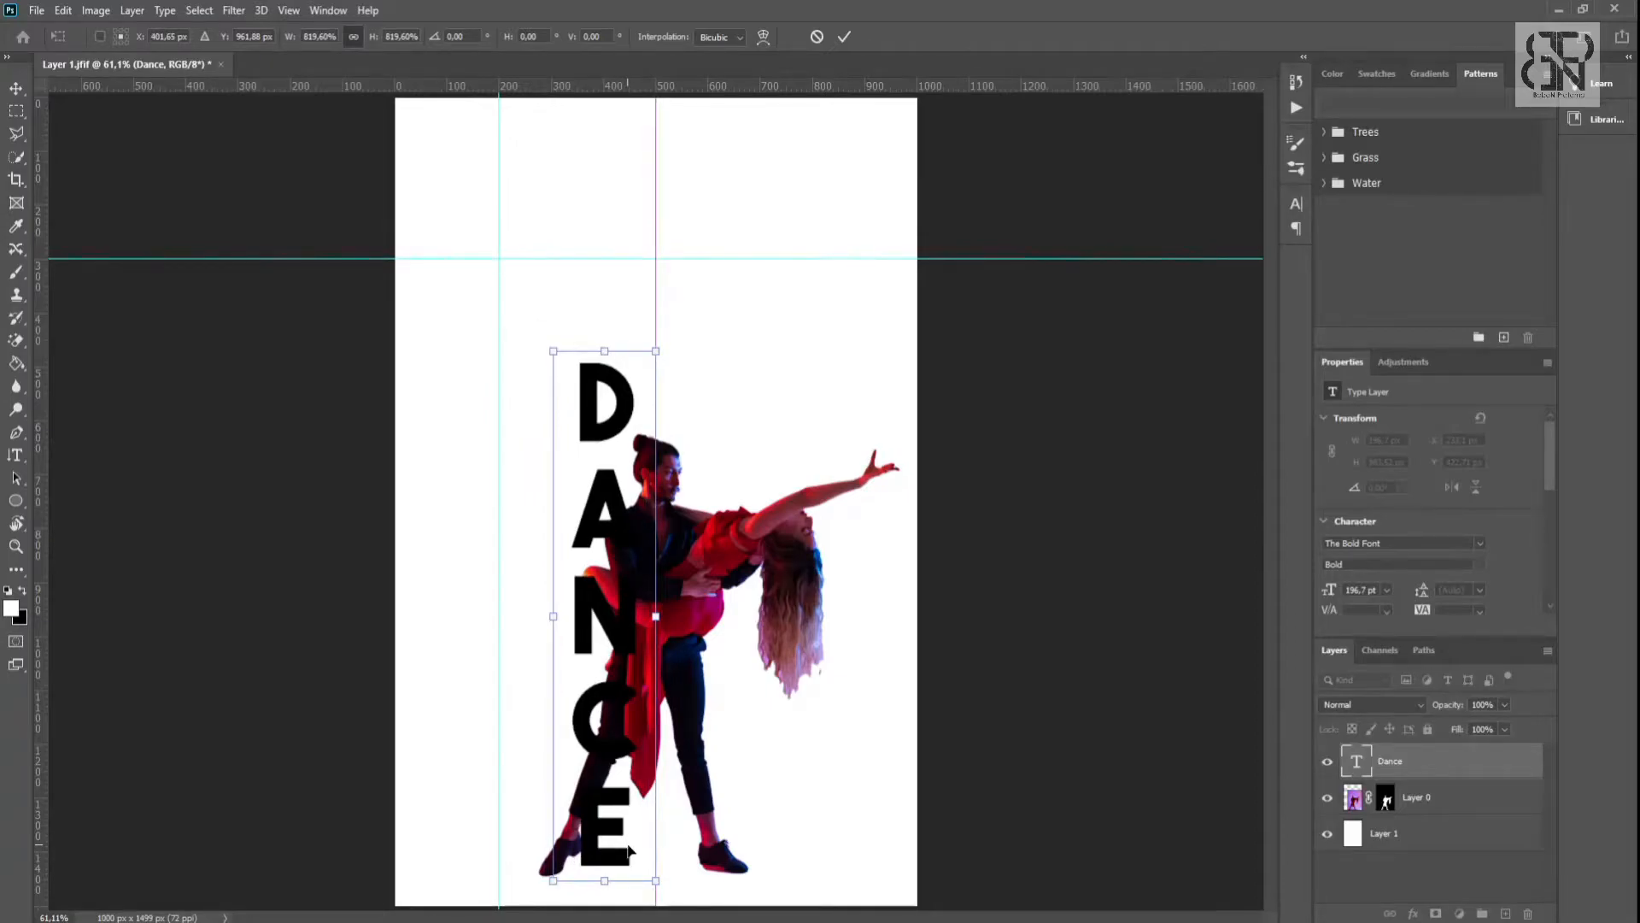
left_click_drag(552, 351, 571, 386)
left_click_drag(609, 460, 596, 458)
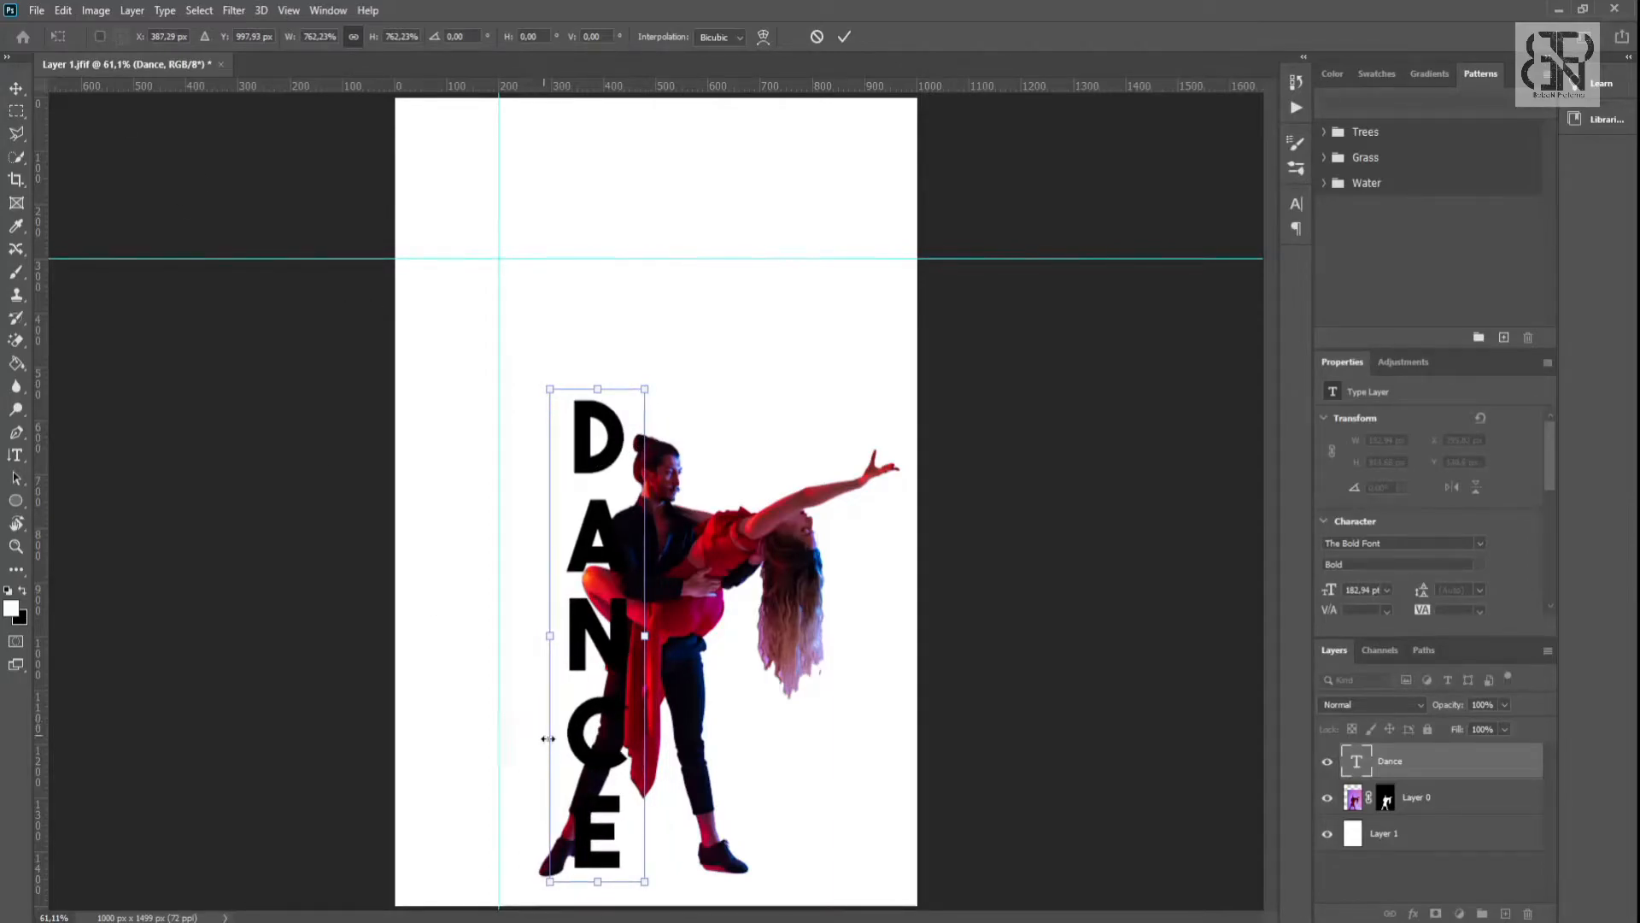
left_click_drag(603, 810, 604, 818)
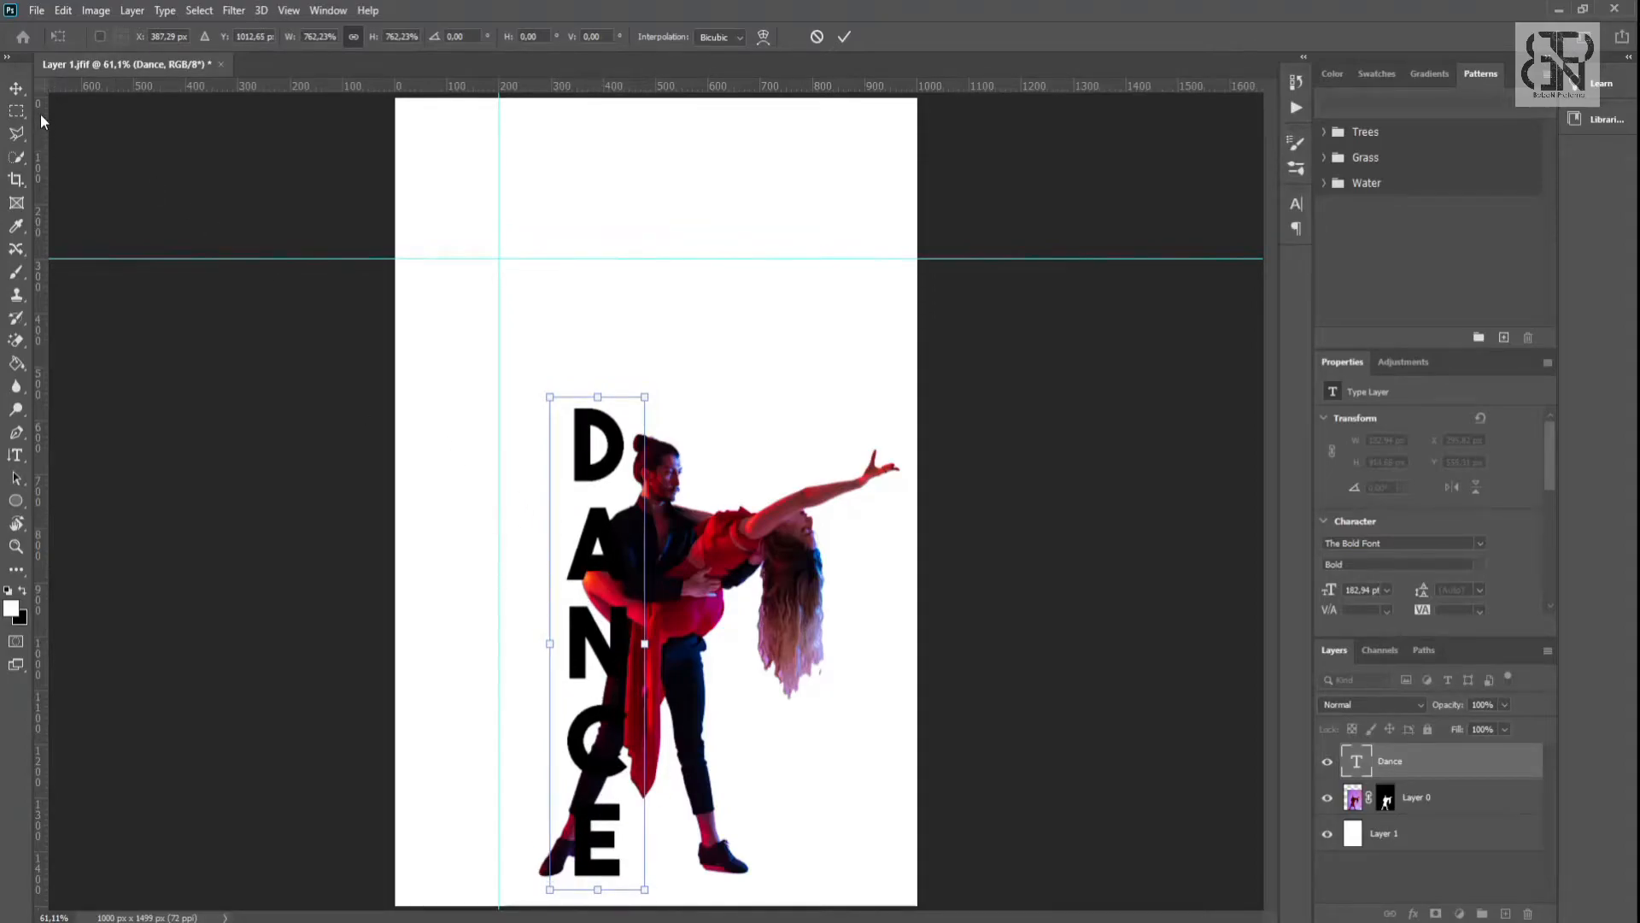
left_click(23, 90)
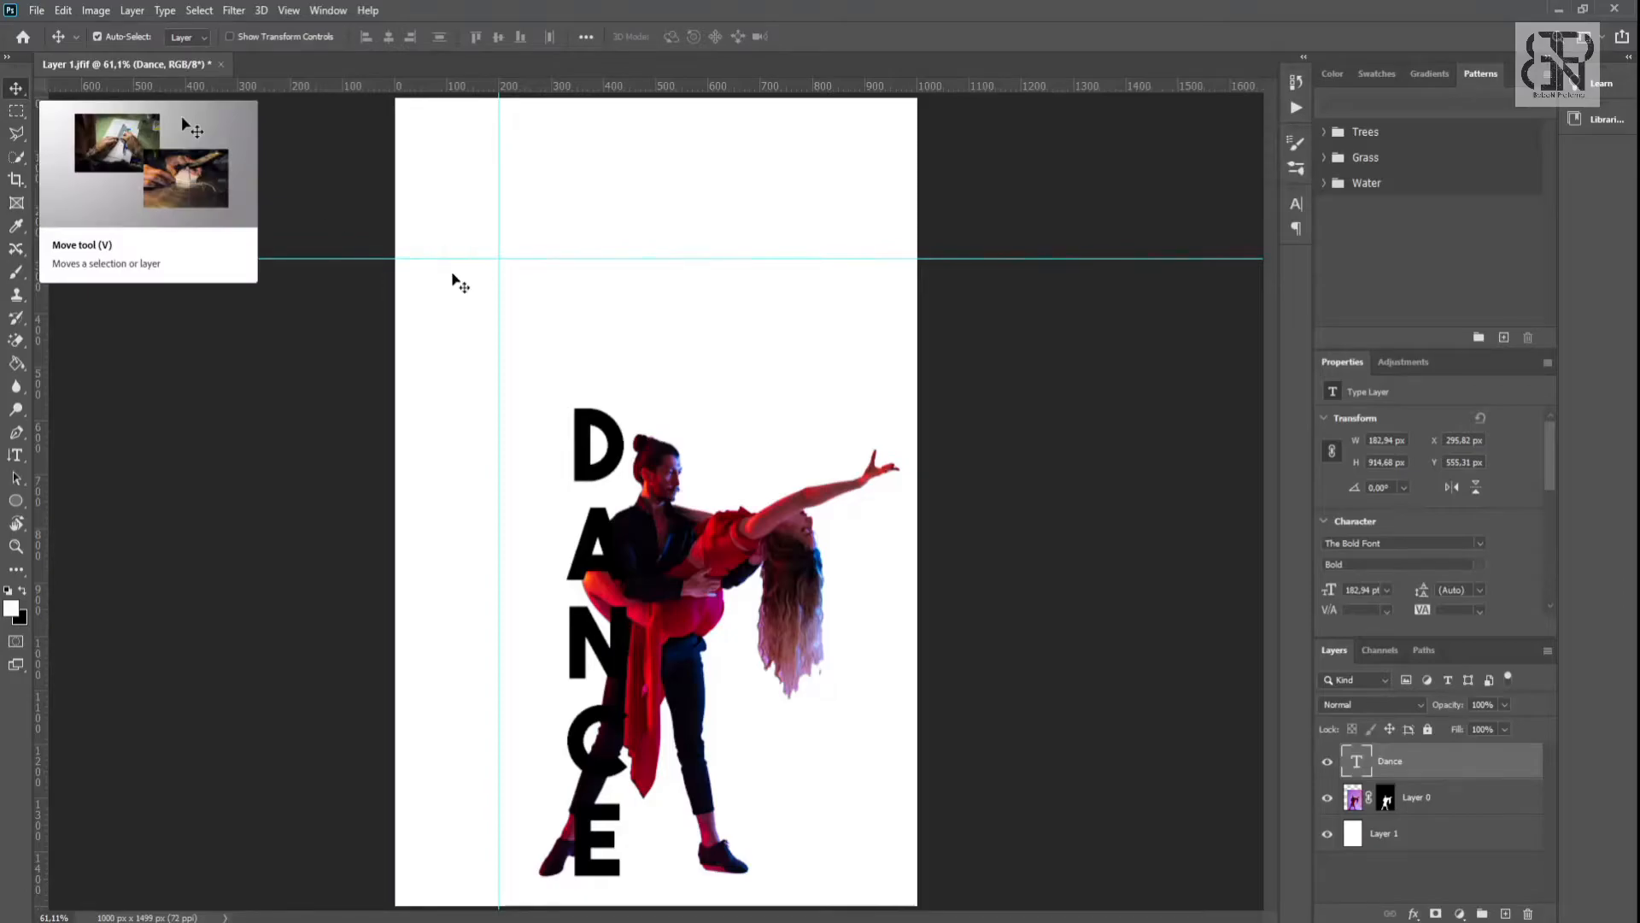
- Paint black on Layer 0's mask with an 80 px brush to hide the leg inside the letter C
left_click(1387, 800)
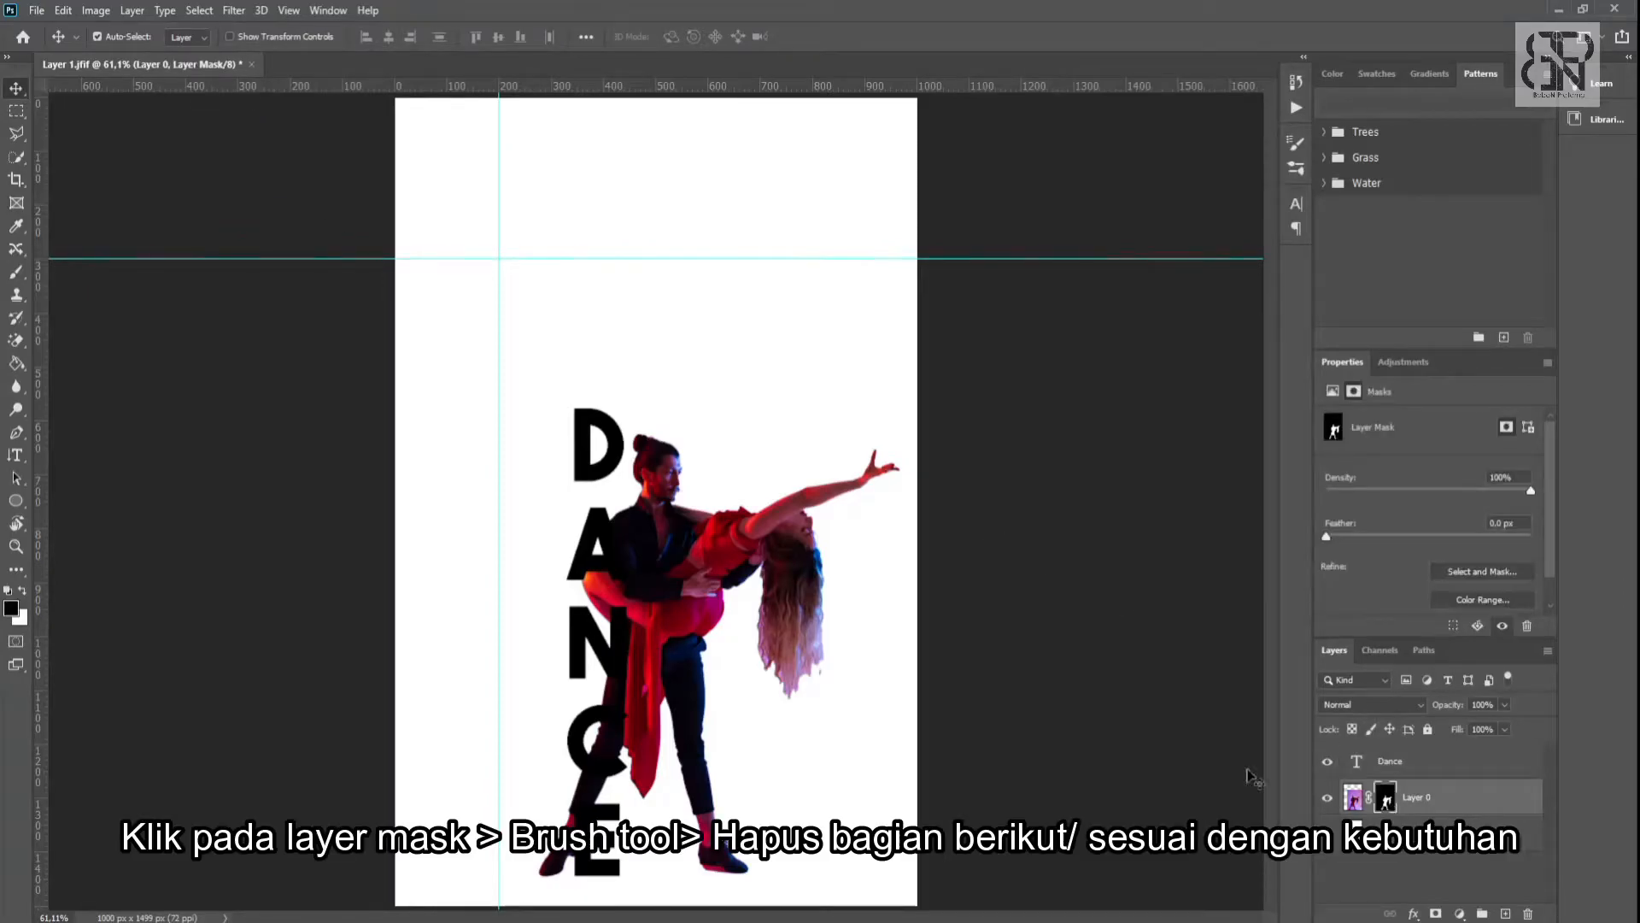
left_click(14, 275)
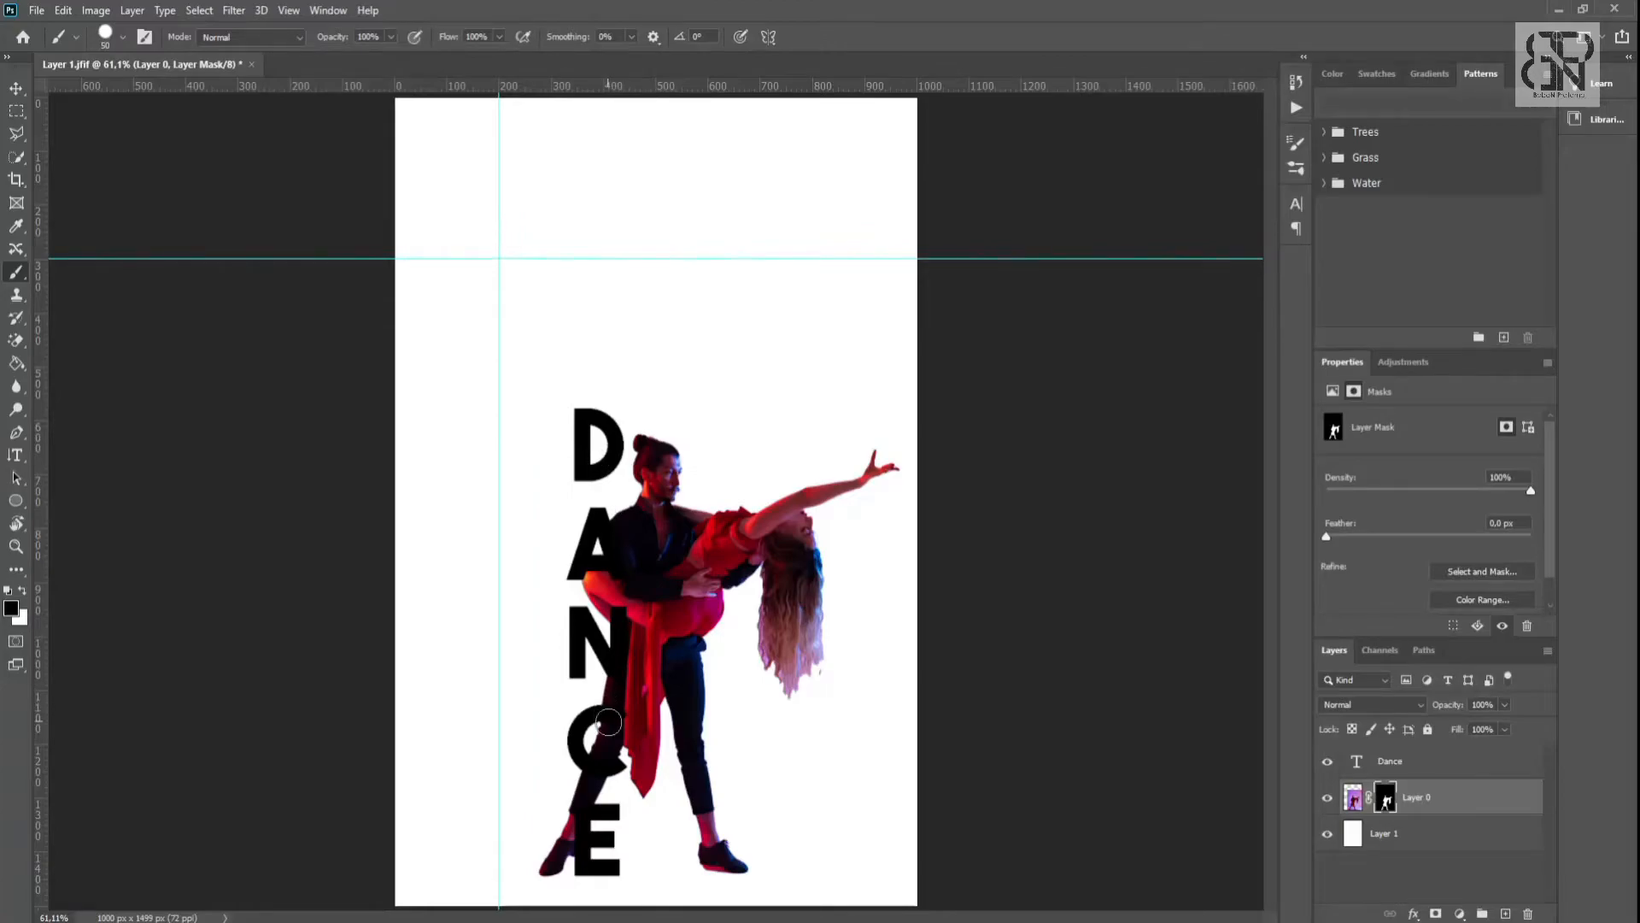
key("bracketright")
key("bracketright")
key("bracketright")
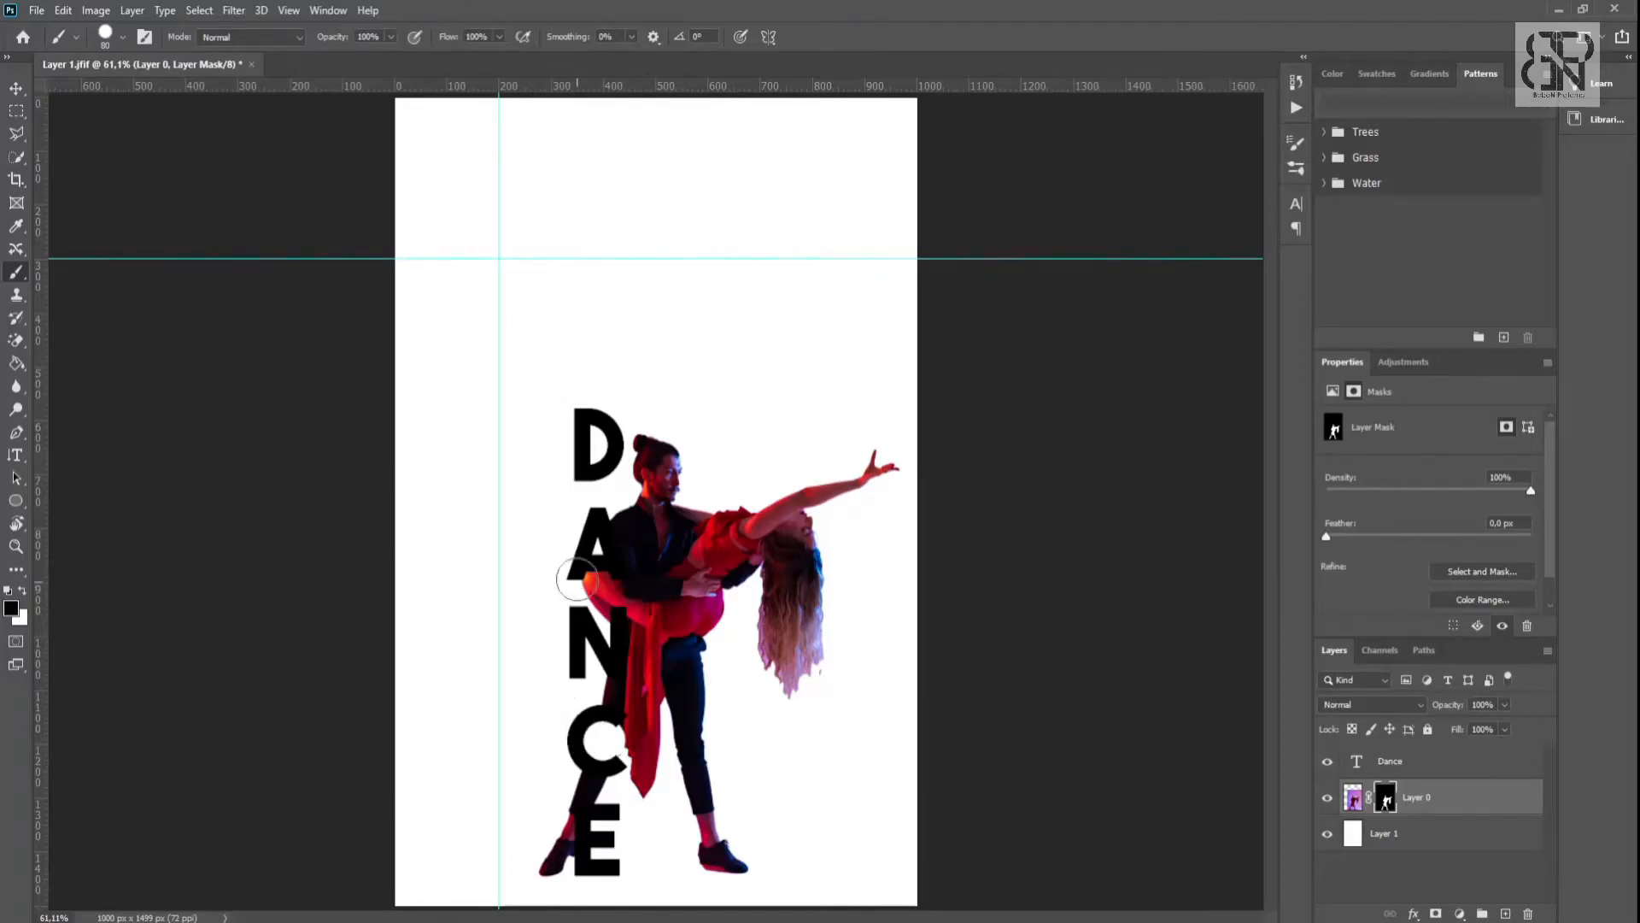
left_click(17, 88)
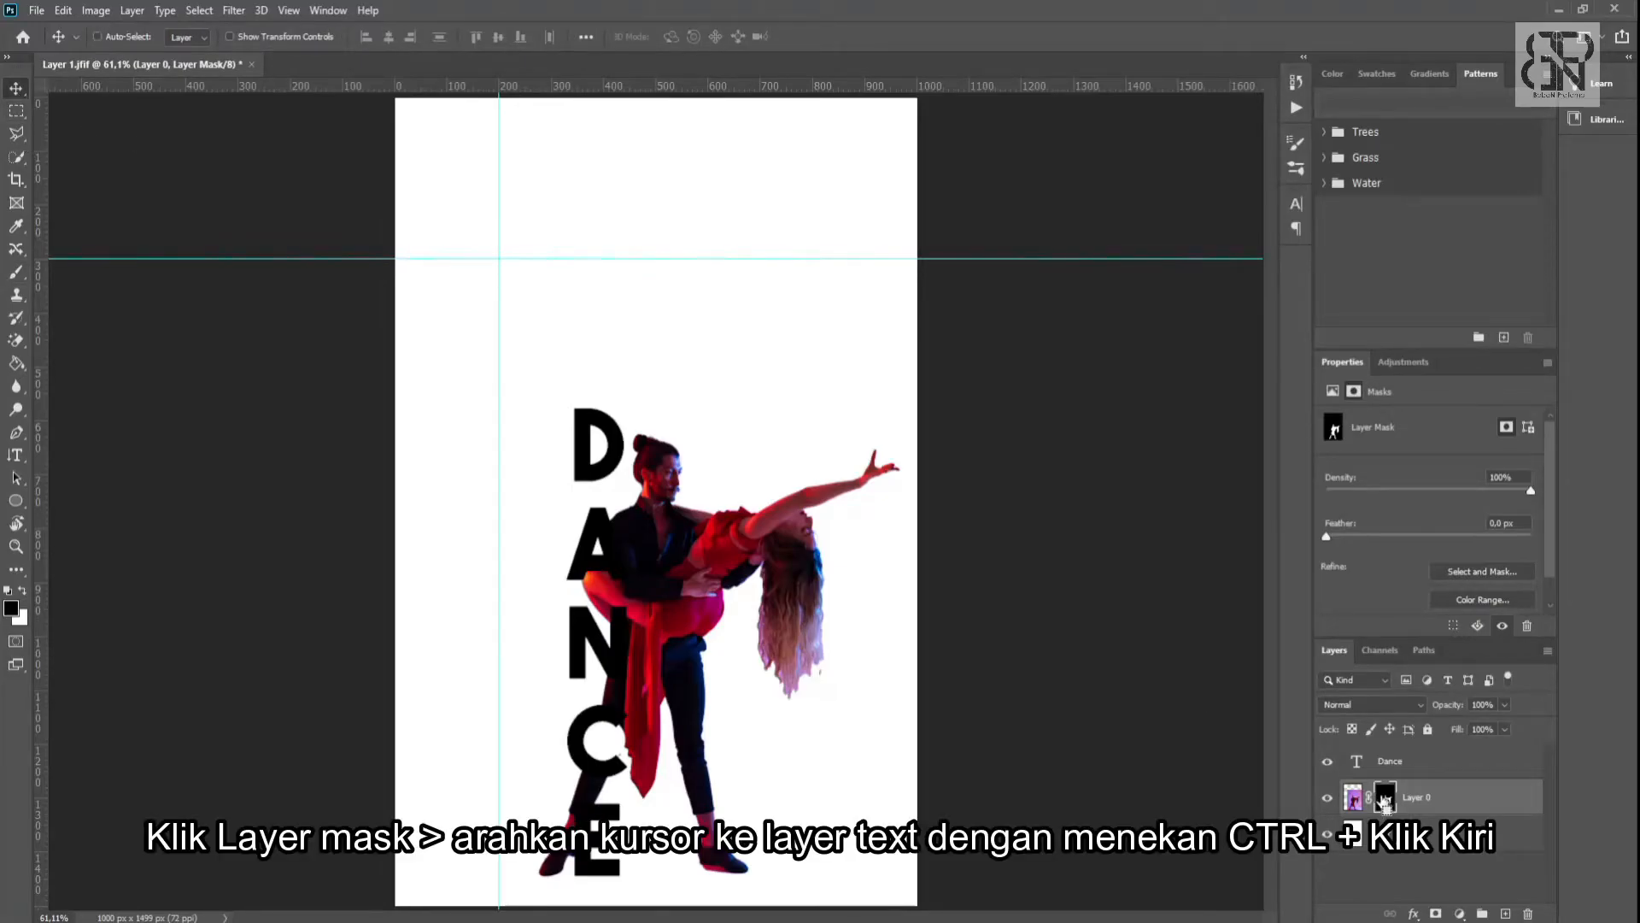
- Load the text layer's letters as a selection and expand it by 13 pixels
left_click(1356, 762, "ctrl")
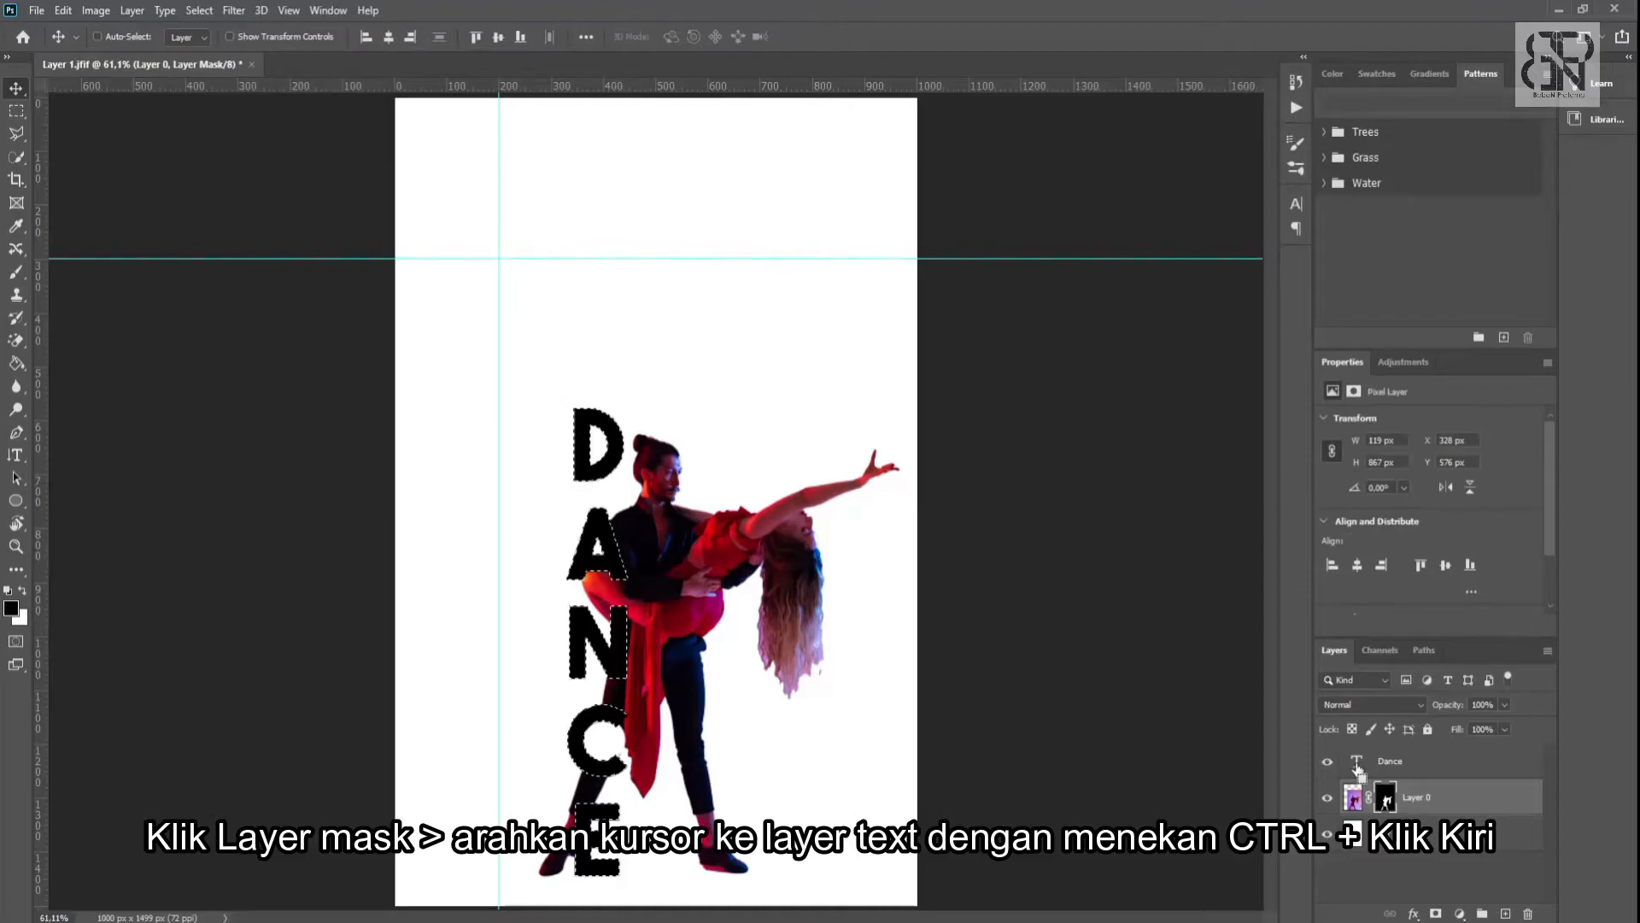
left_click(194, 11)
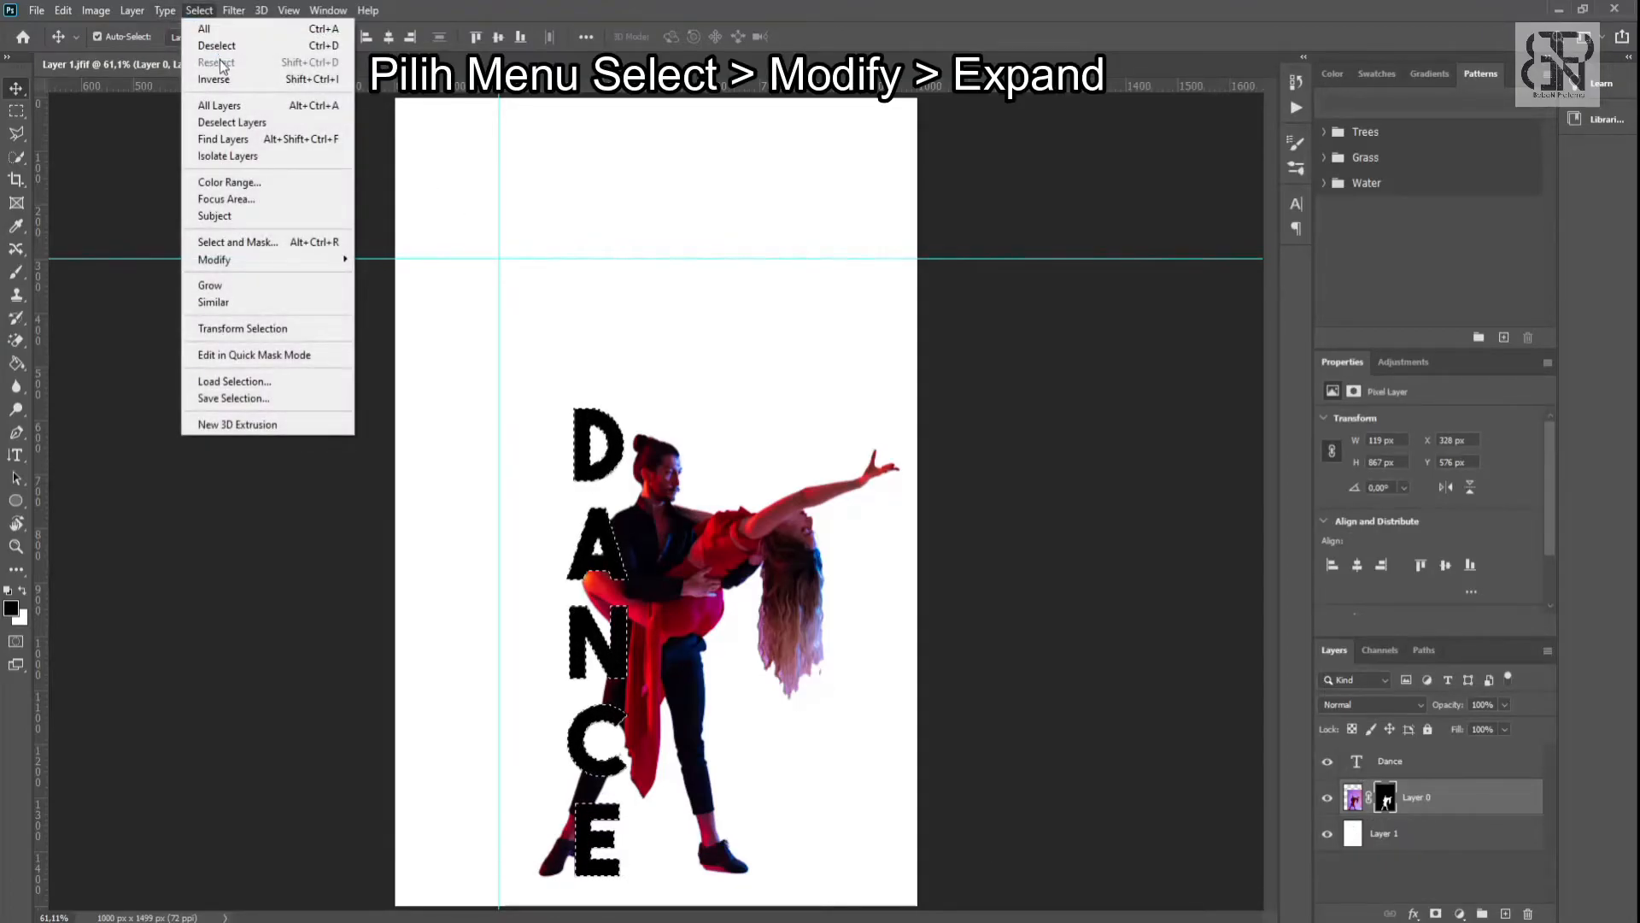
mouse_move(256, 260)
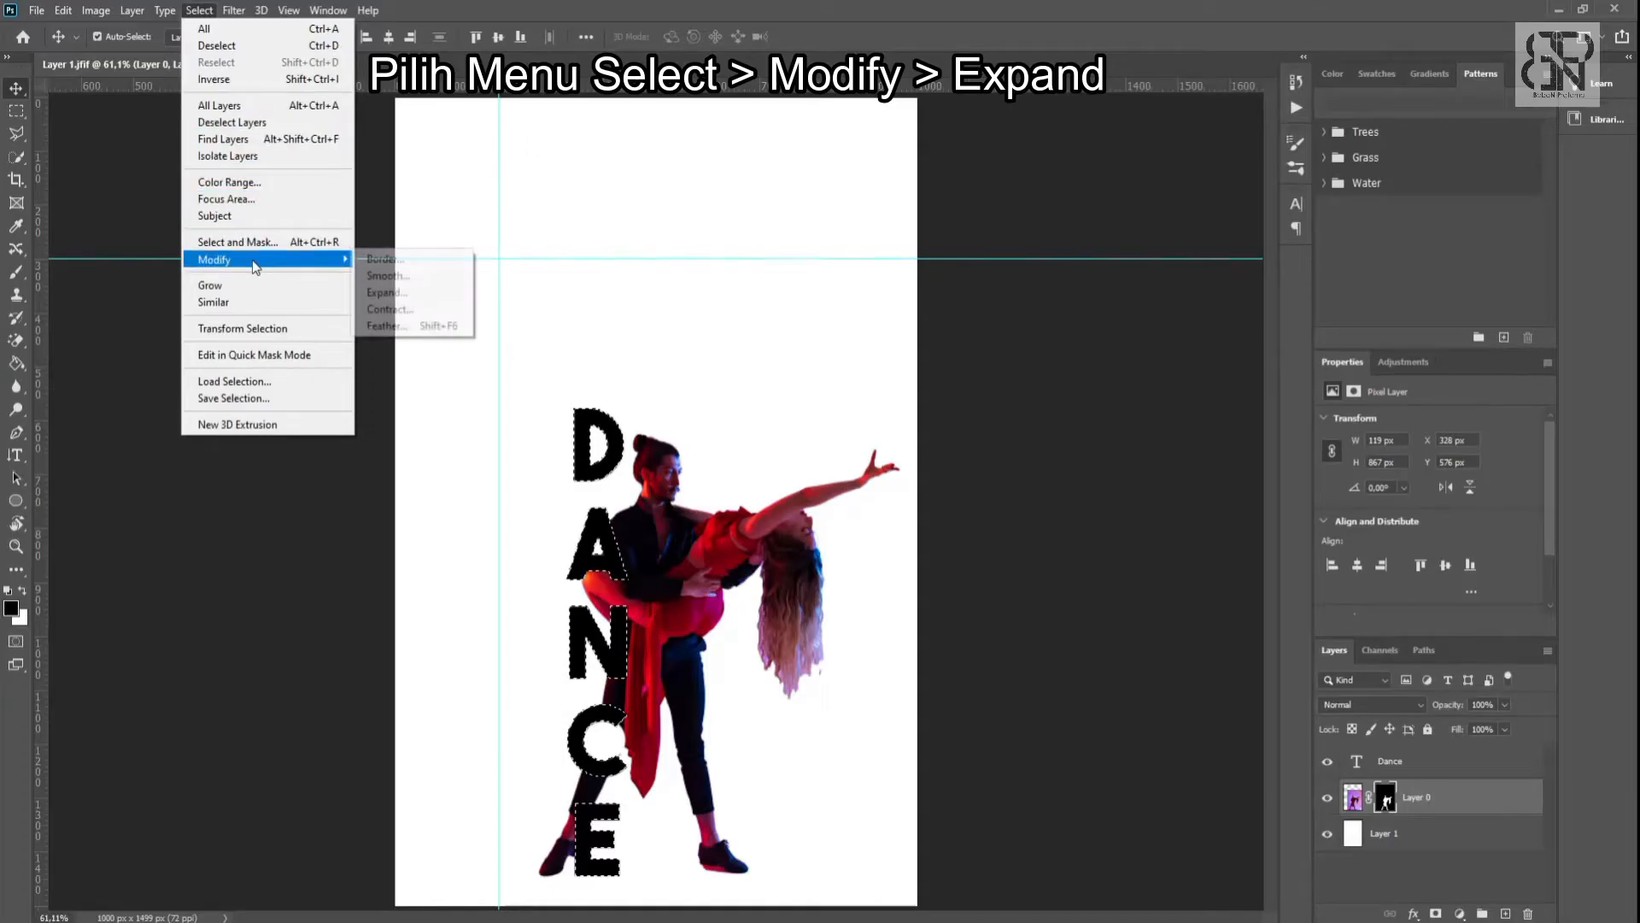
left_click(405, 295)
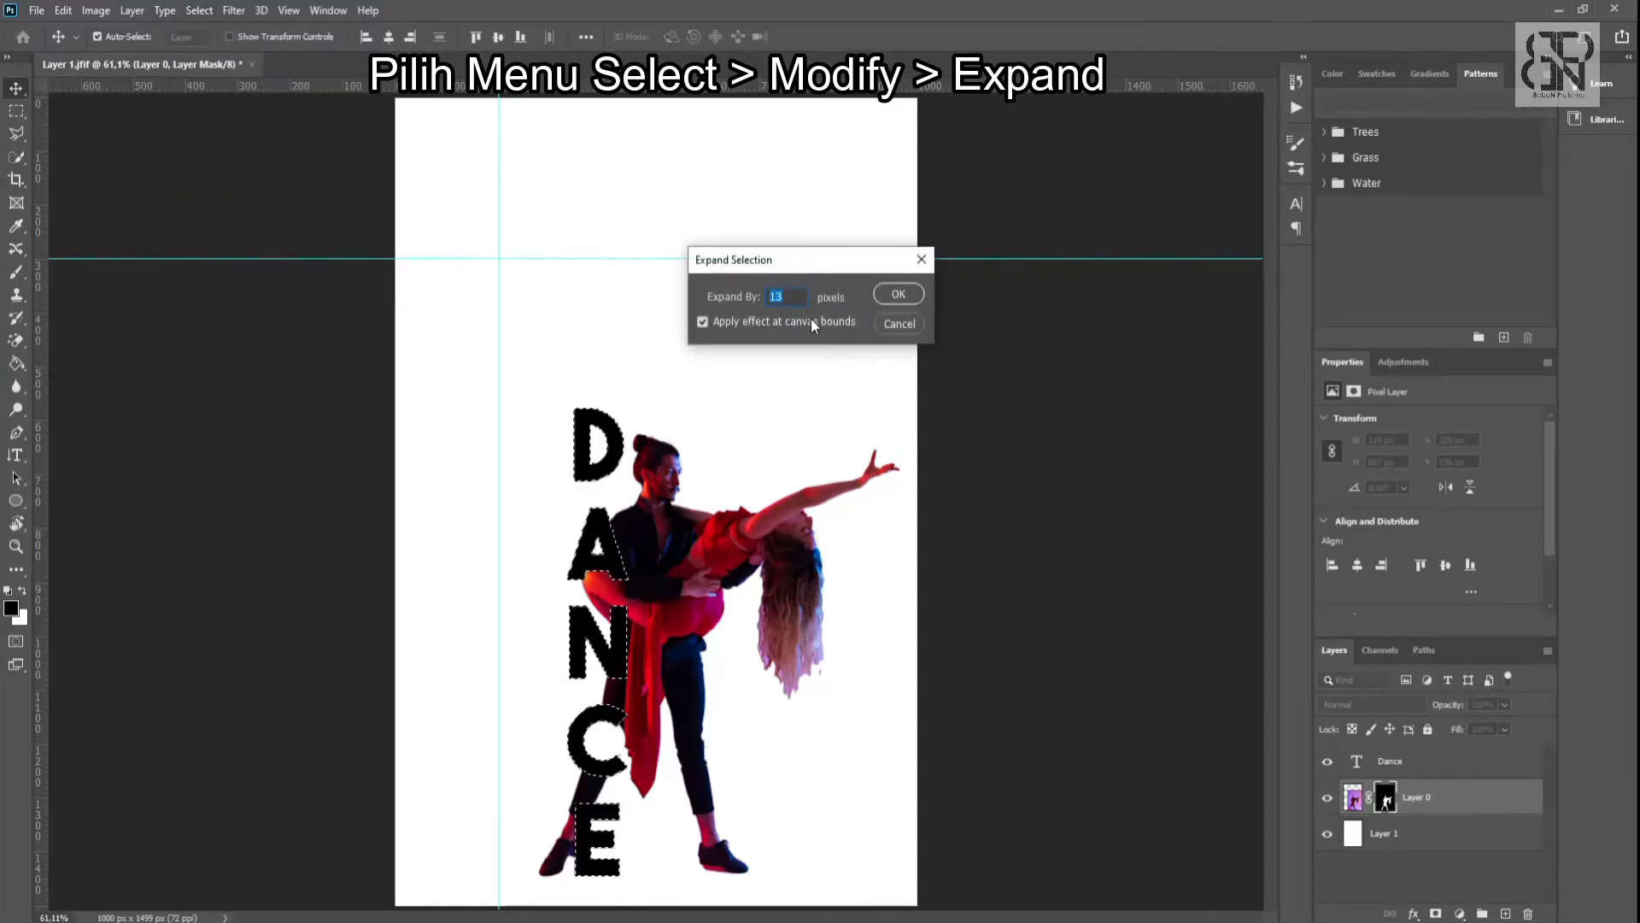
left_click(898, 294)
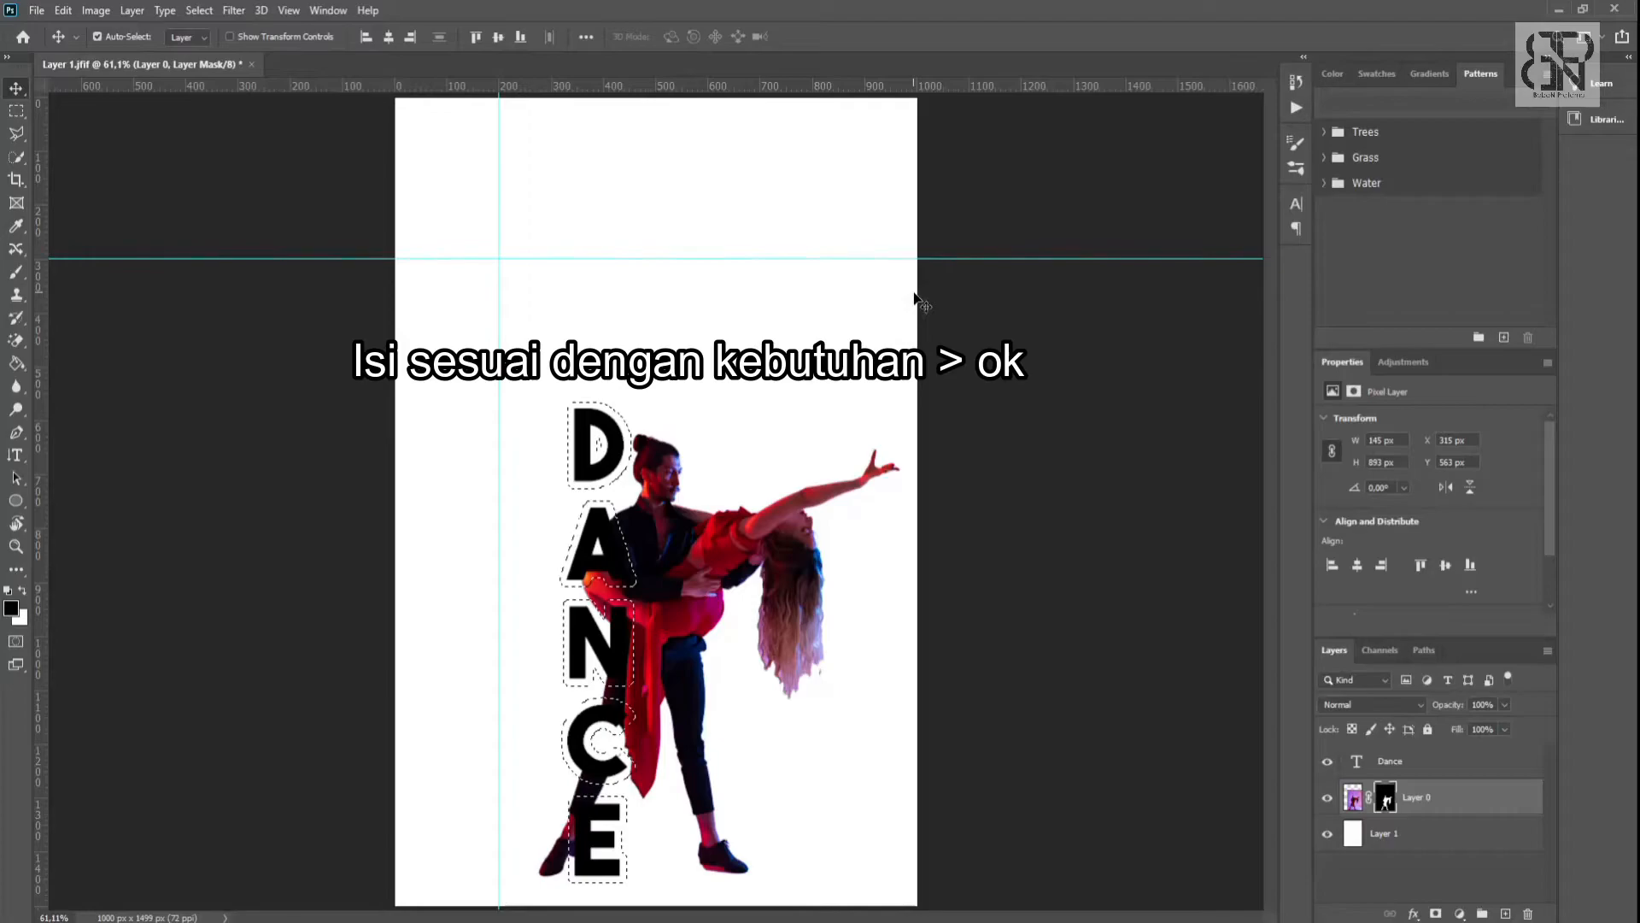
- Fill the expanded selection on Layer 0's mask with black to cut out the letter outlines, and deselect
left_click(1386, 803)
key("alt+BackSpace")
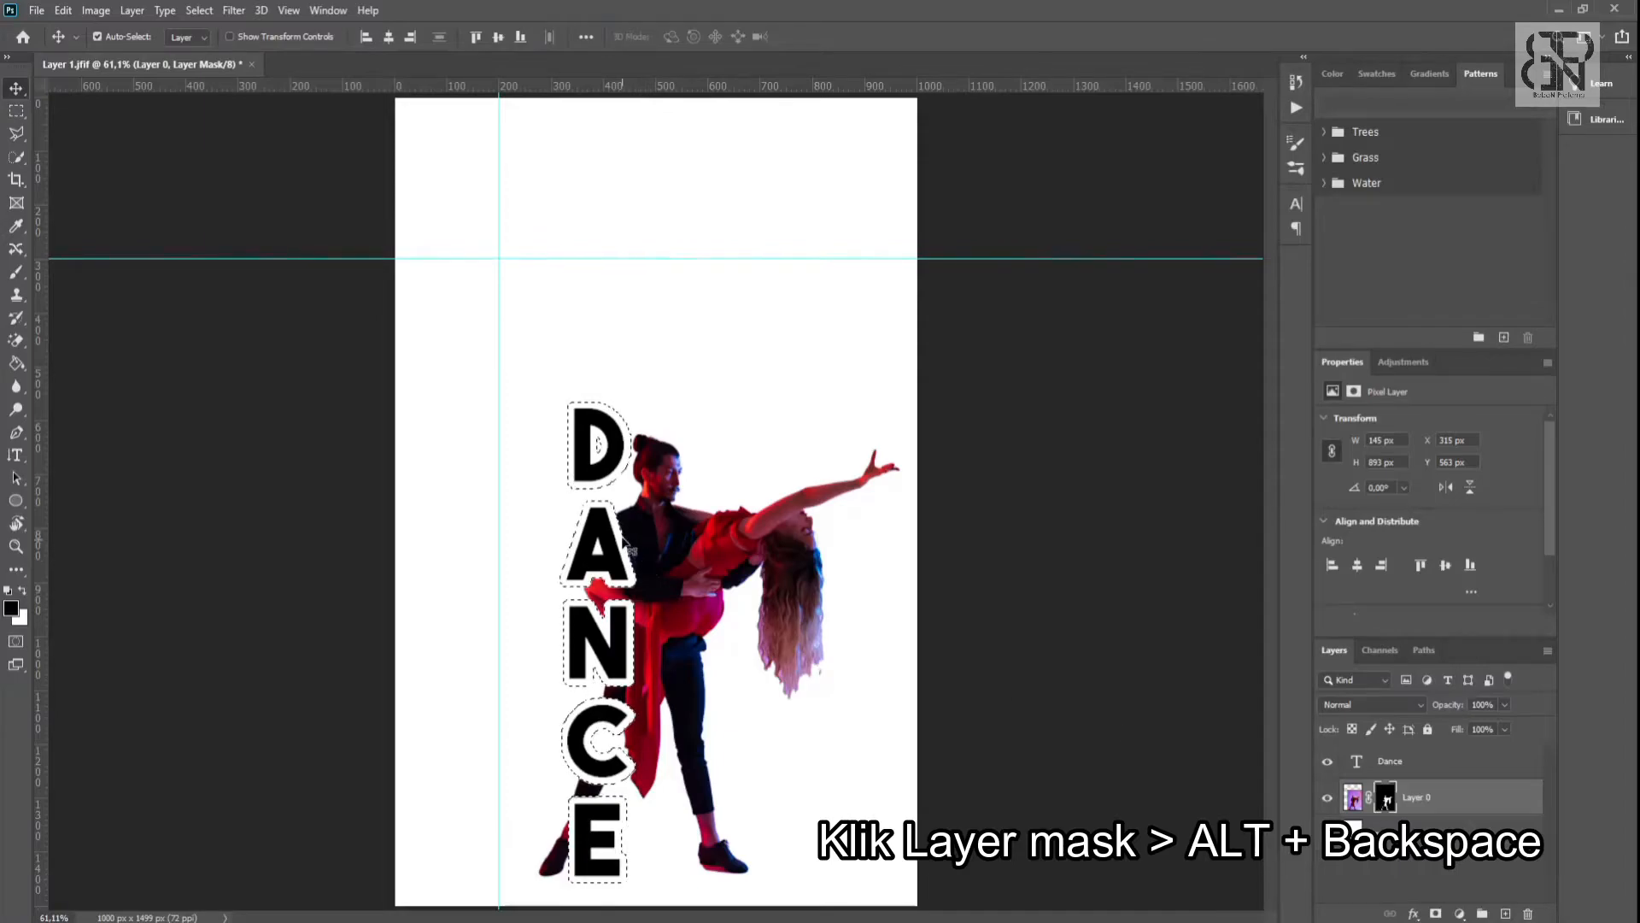
left_click(206, 17)
left_click(221, 47)
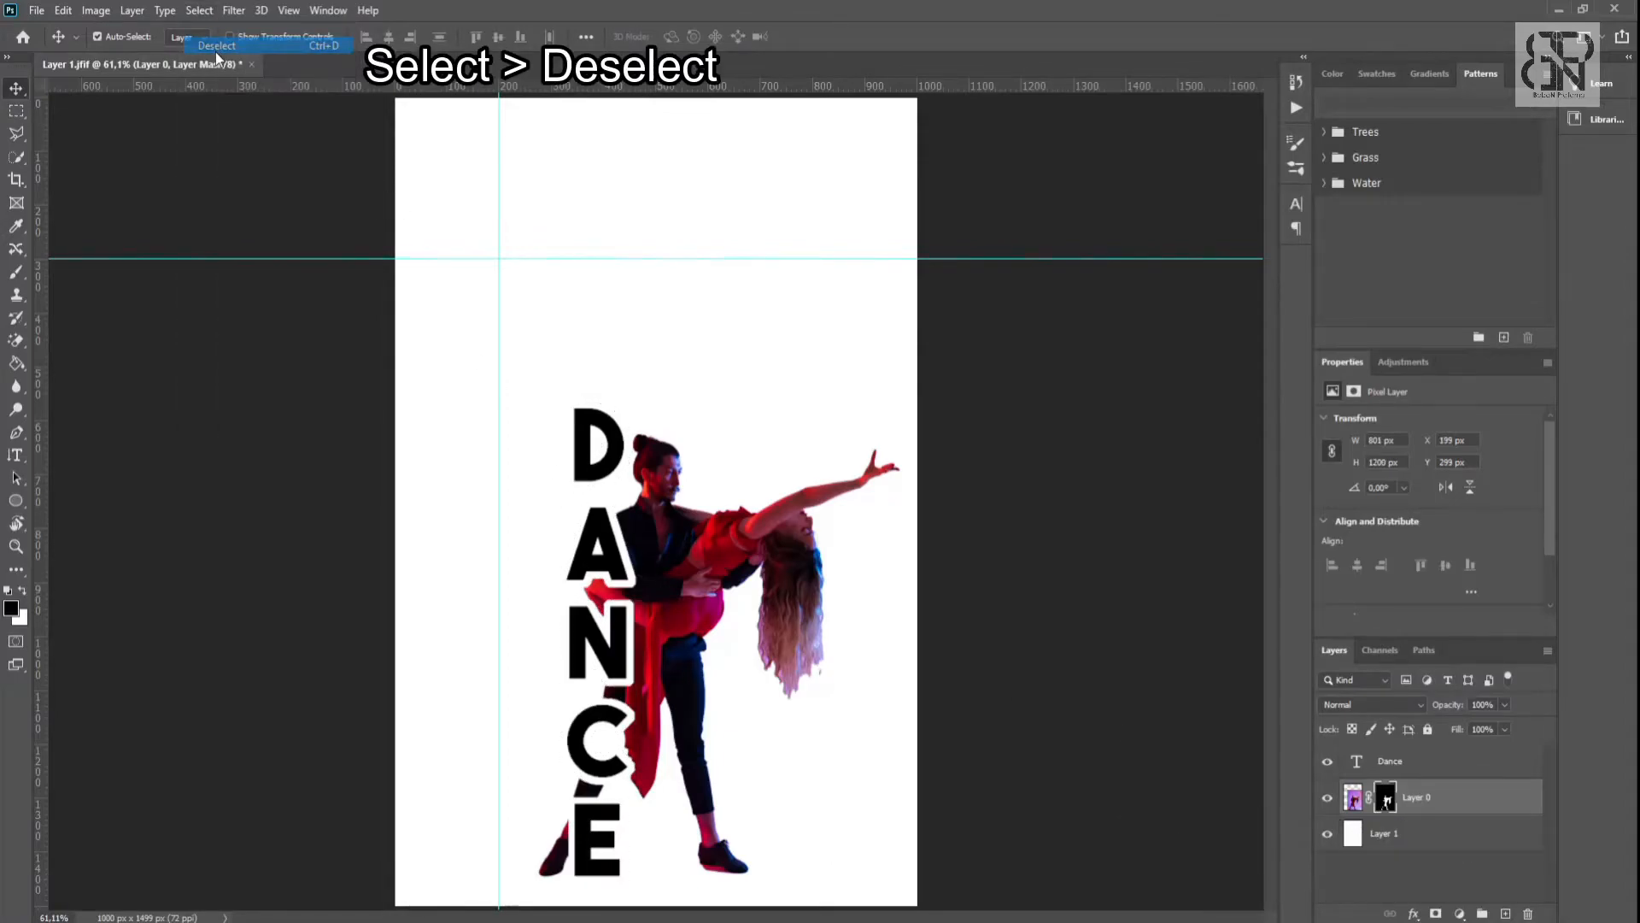
- Duplicate Layer 0 and reorder the layers so the copy sits directly above the Dance text layer
left_click(1354, 799)
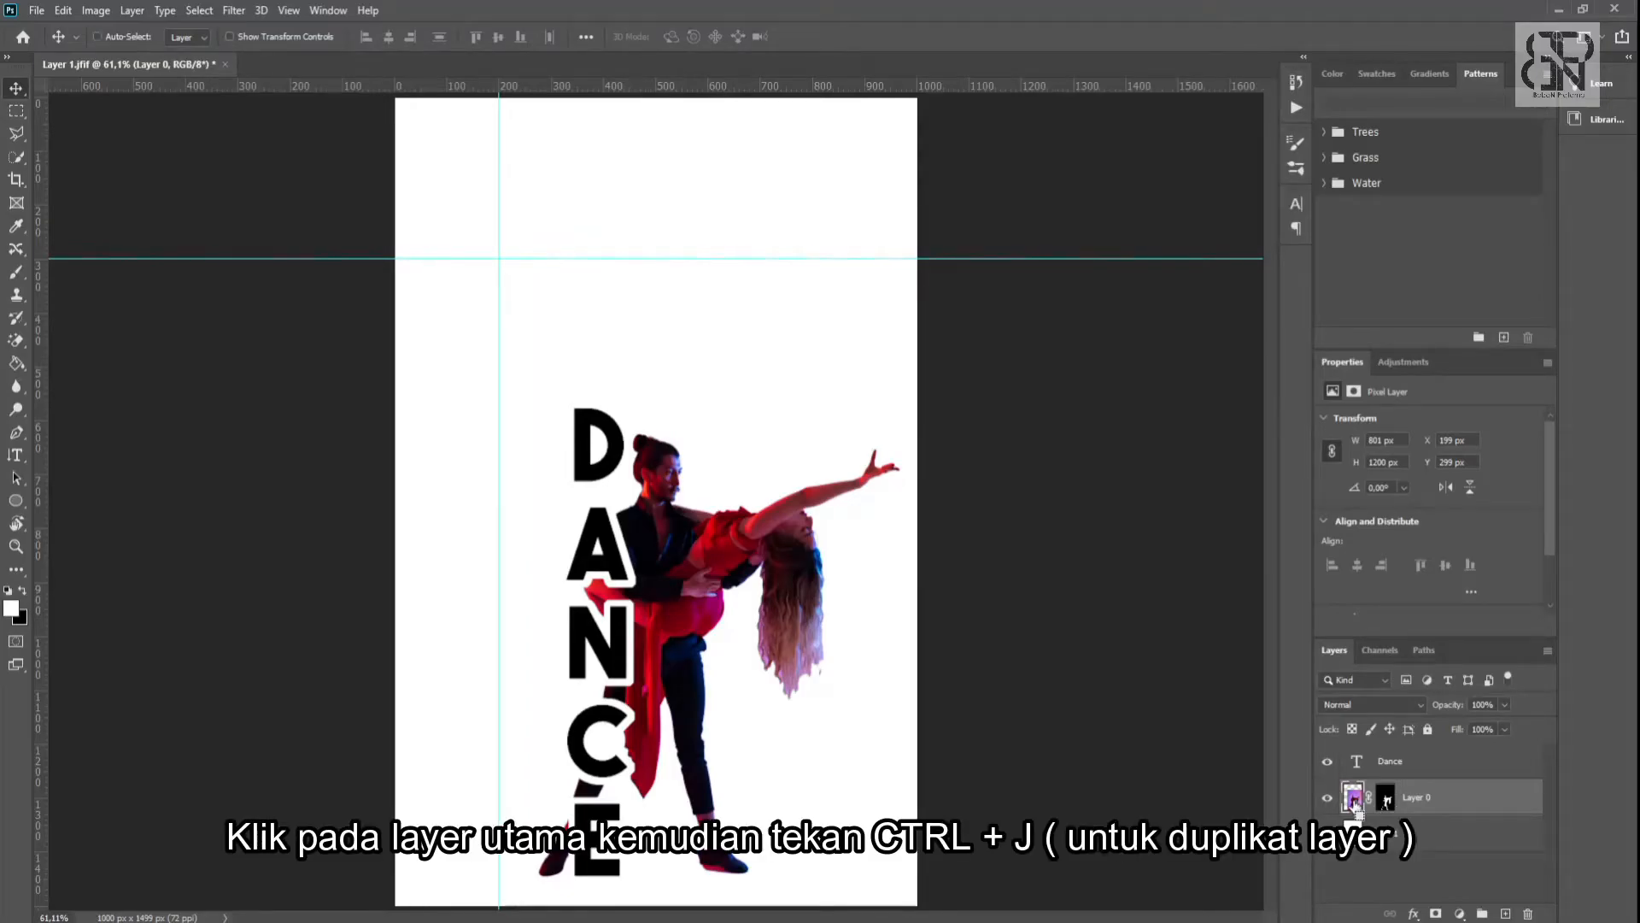
key("ctrl+j")
left_click_drag(1389, 763, 1395, 810)
left_click(1385, 762)
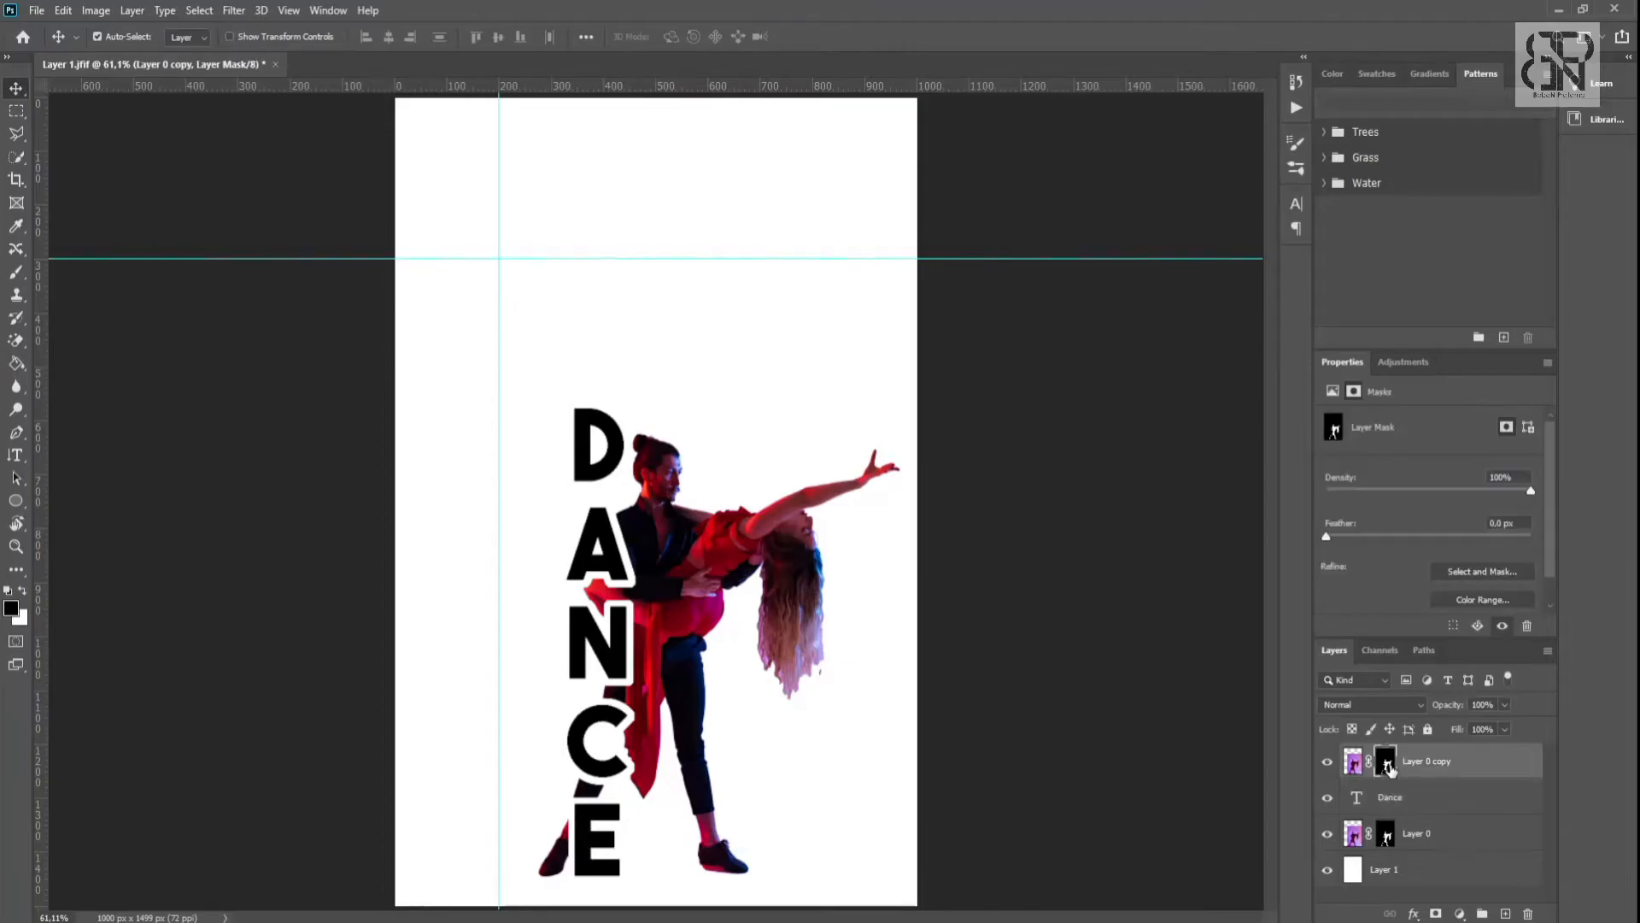
- Delete the layer mask from Layer 0 copy and clip the layer to the Dance text
right_click(1387, 763)
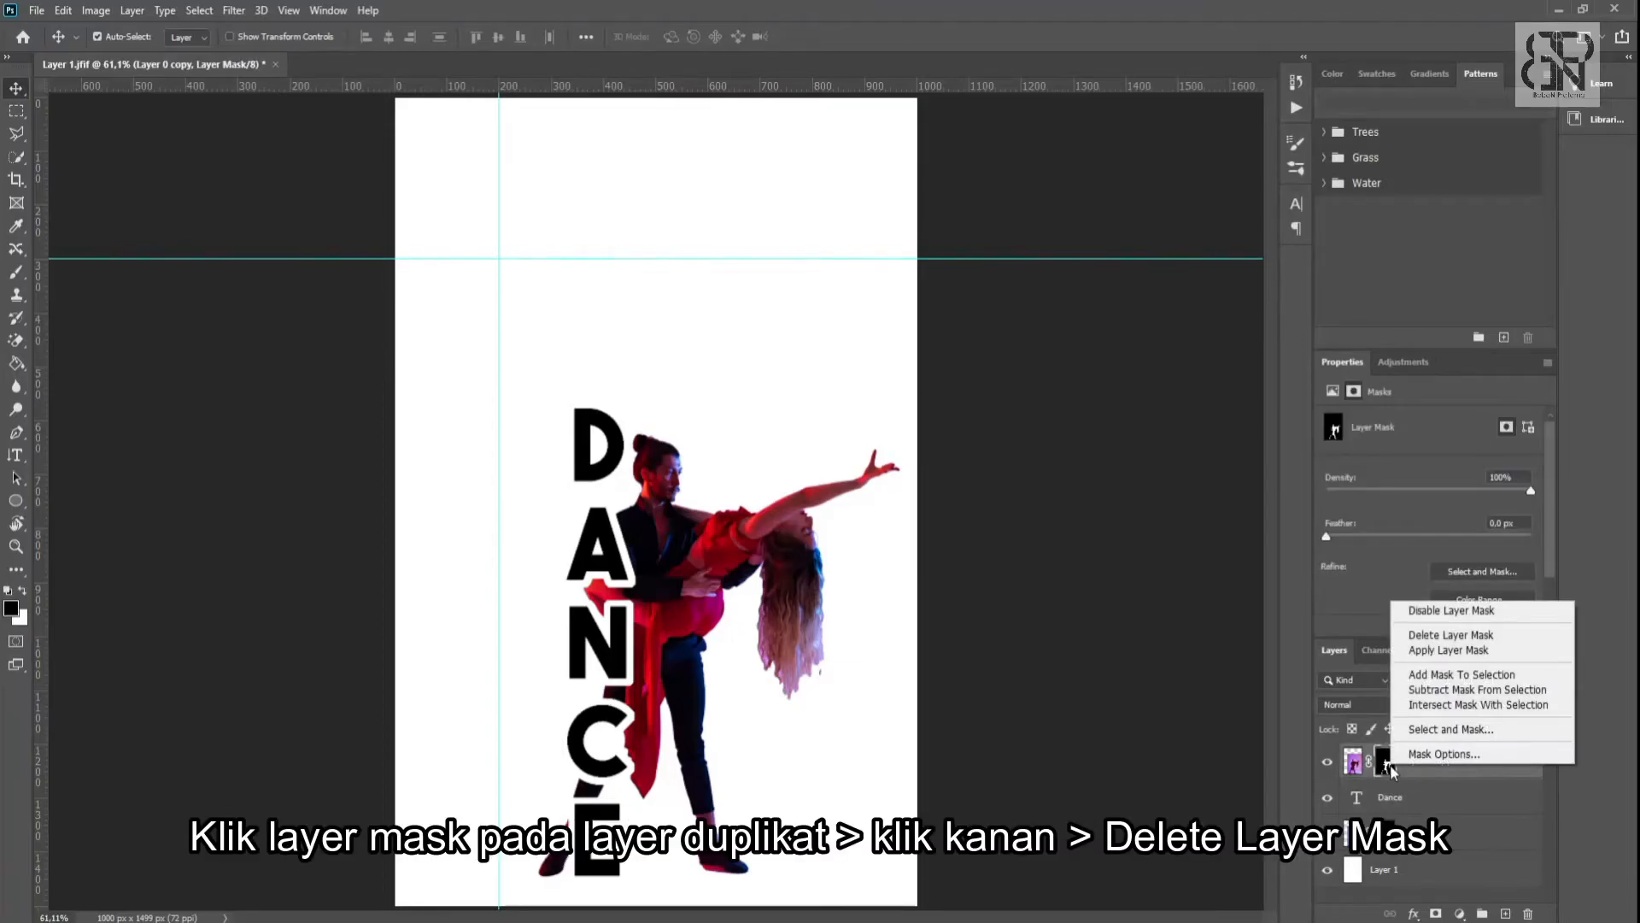
left_click(1427, 634)
right_click(1426, 767)
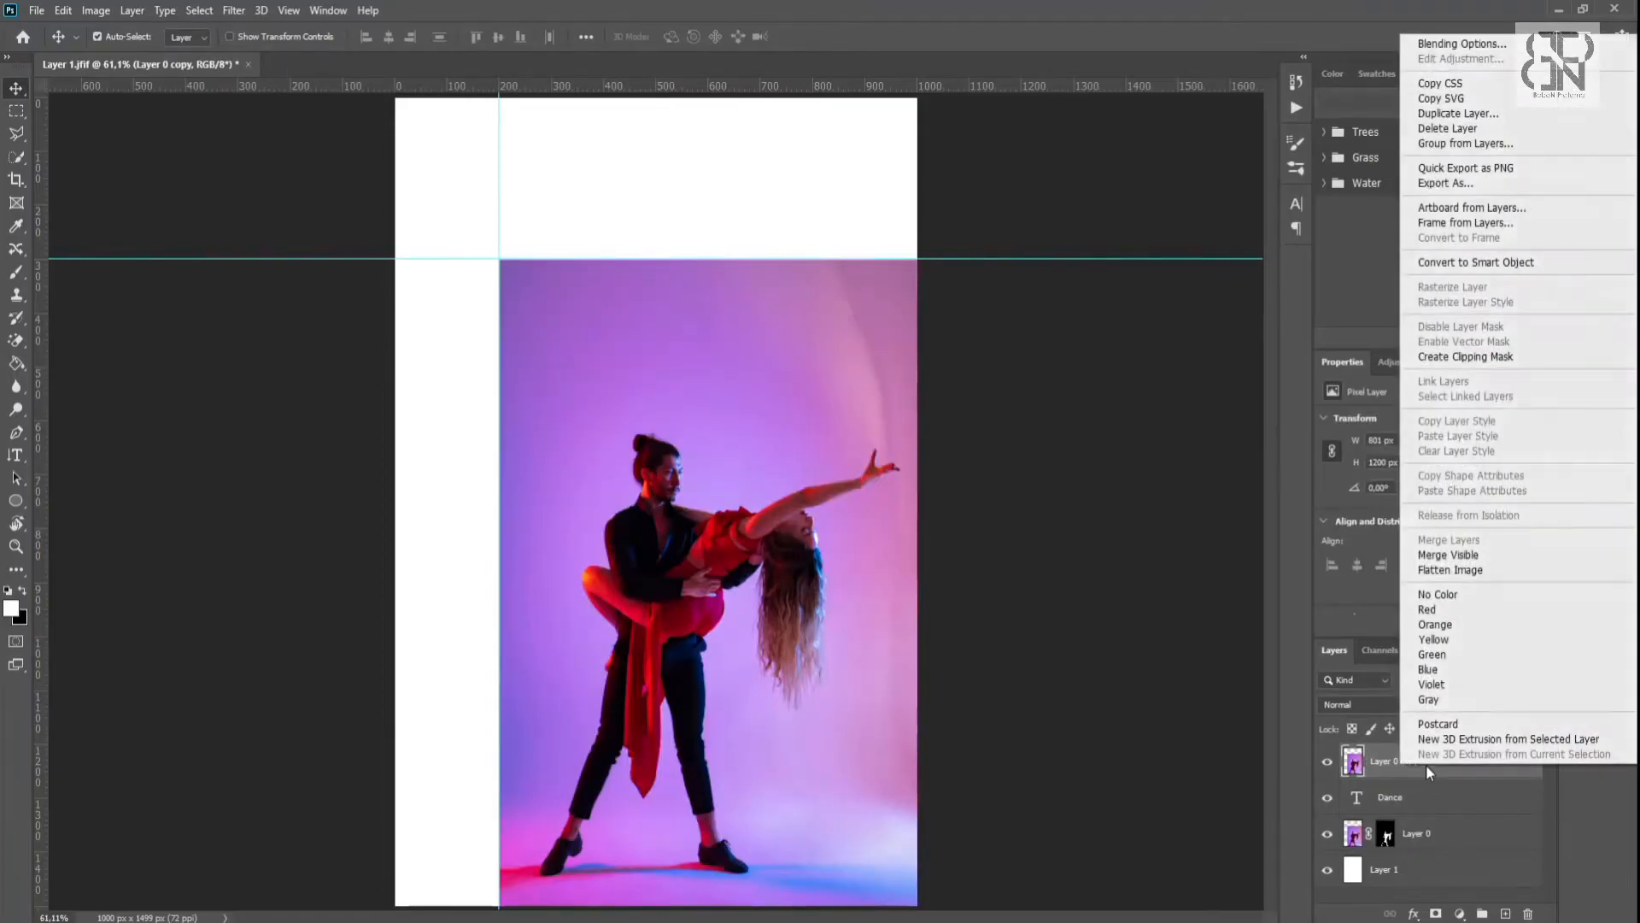
left_click(1442, 360)
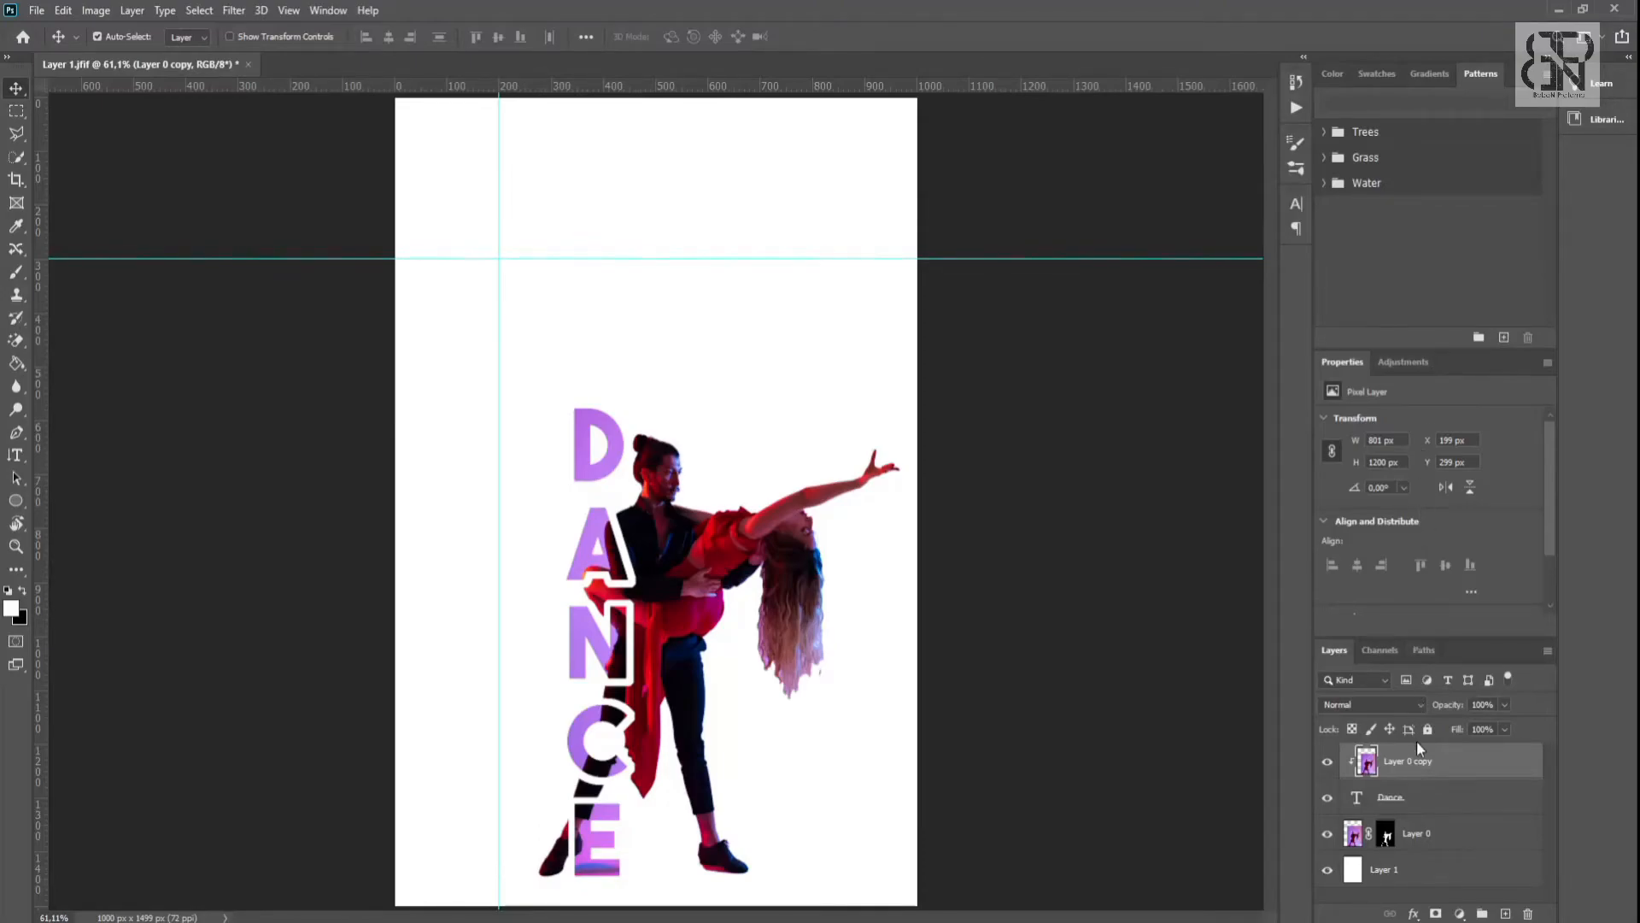
- Add a horizontal text layer reading "Dance" on the blank white area above the couple
right_click(19, 460)
left_click(90, 456)
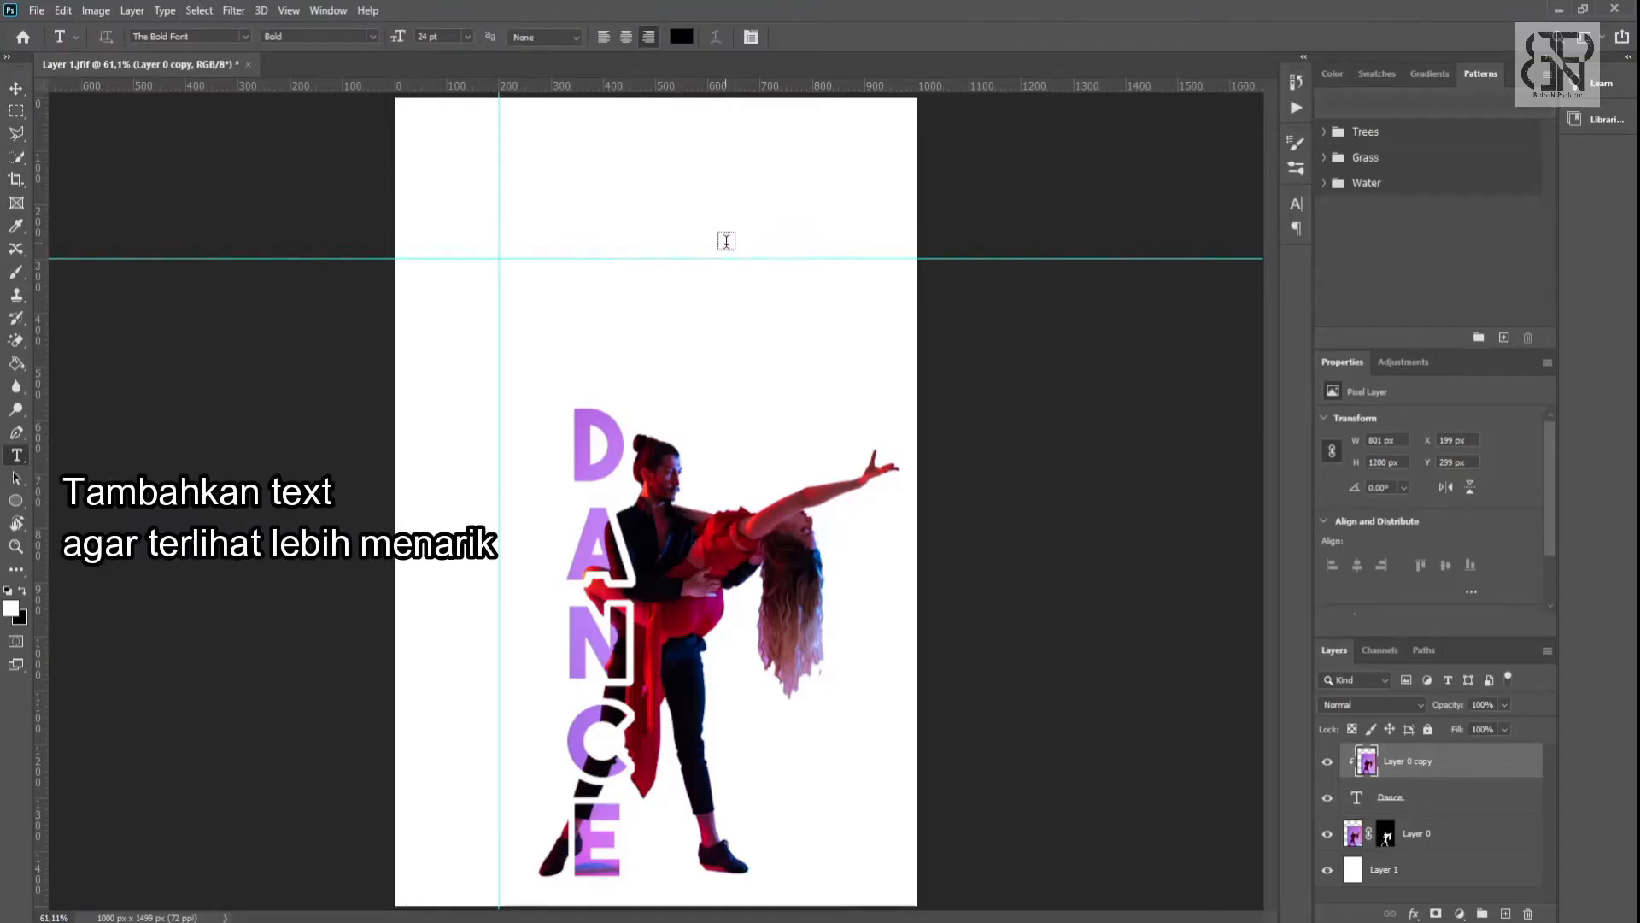
left_click(724, 241)
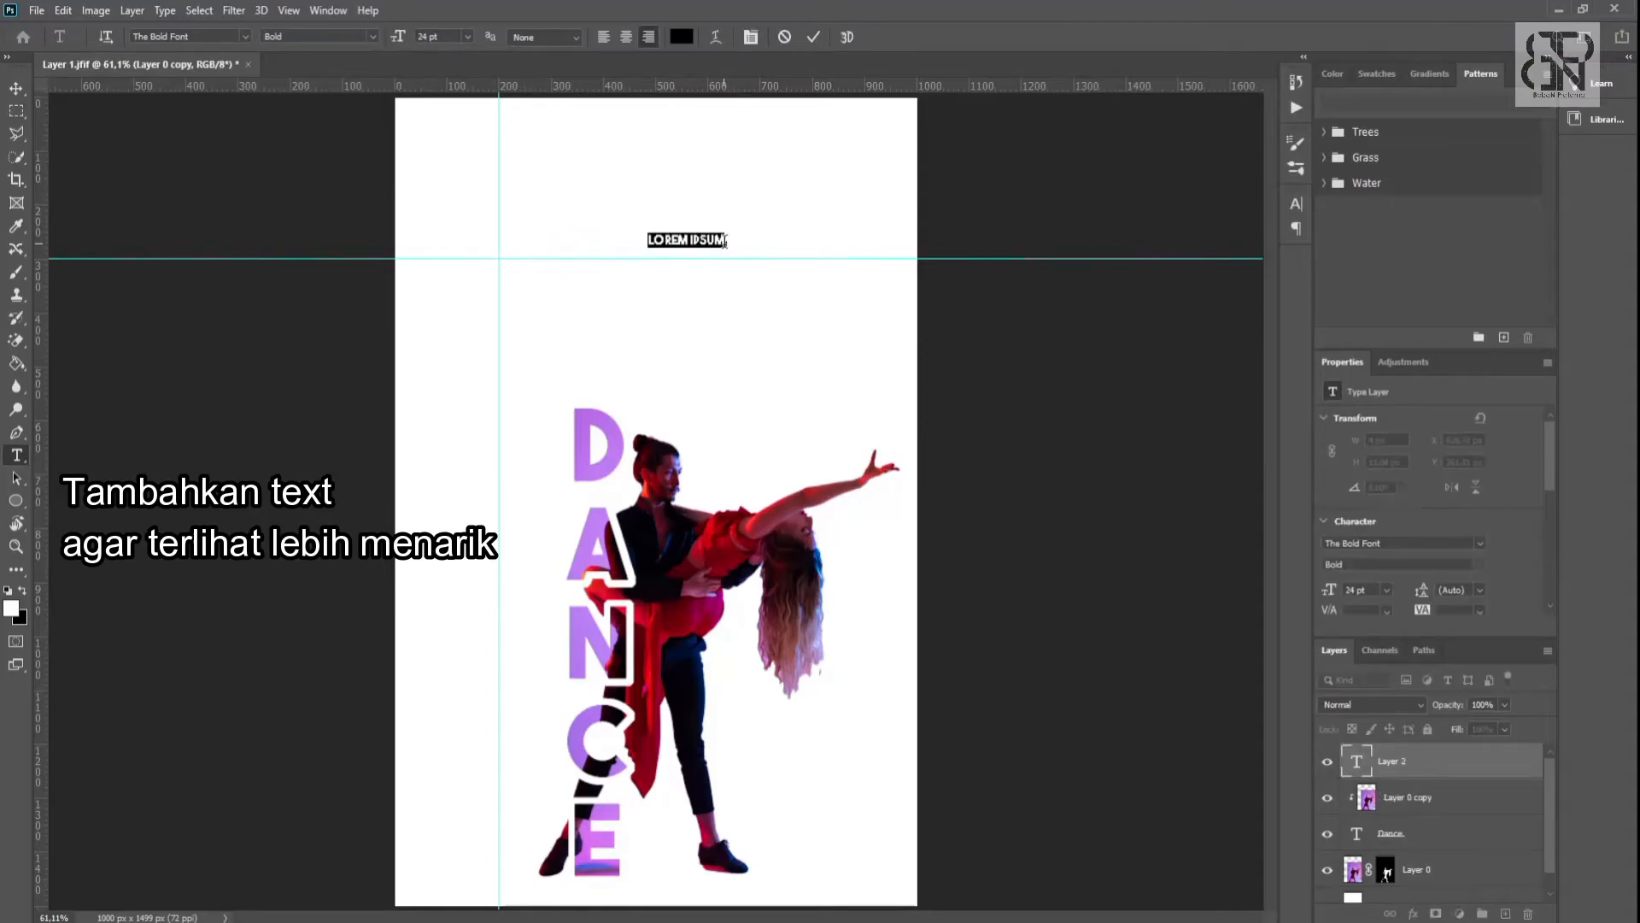
type("DANCE")
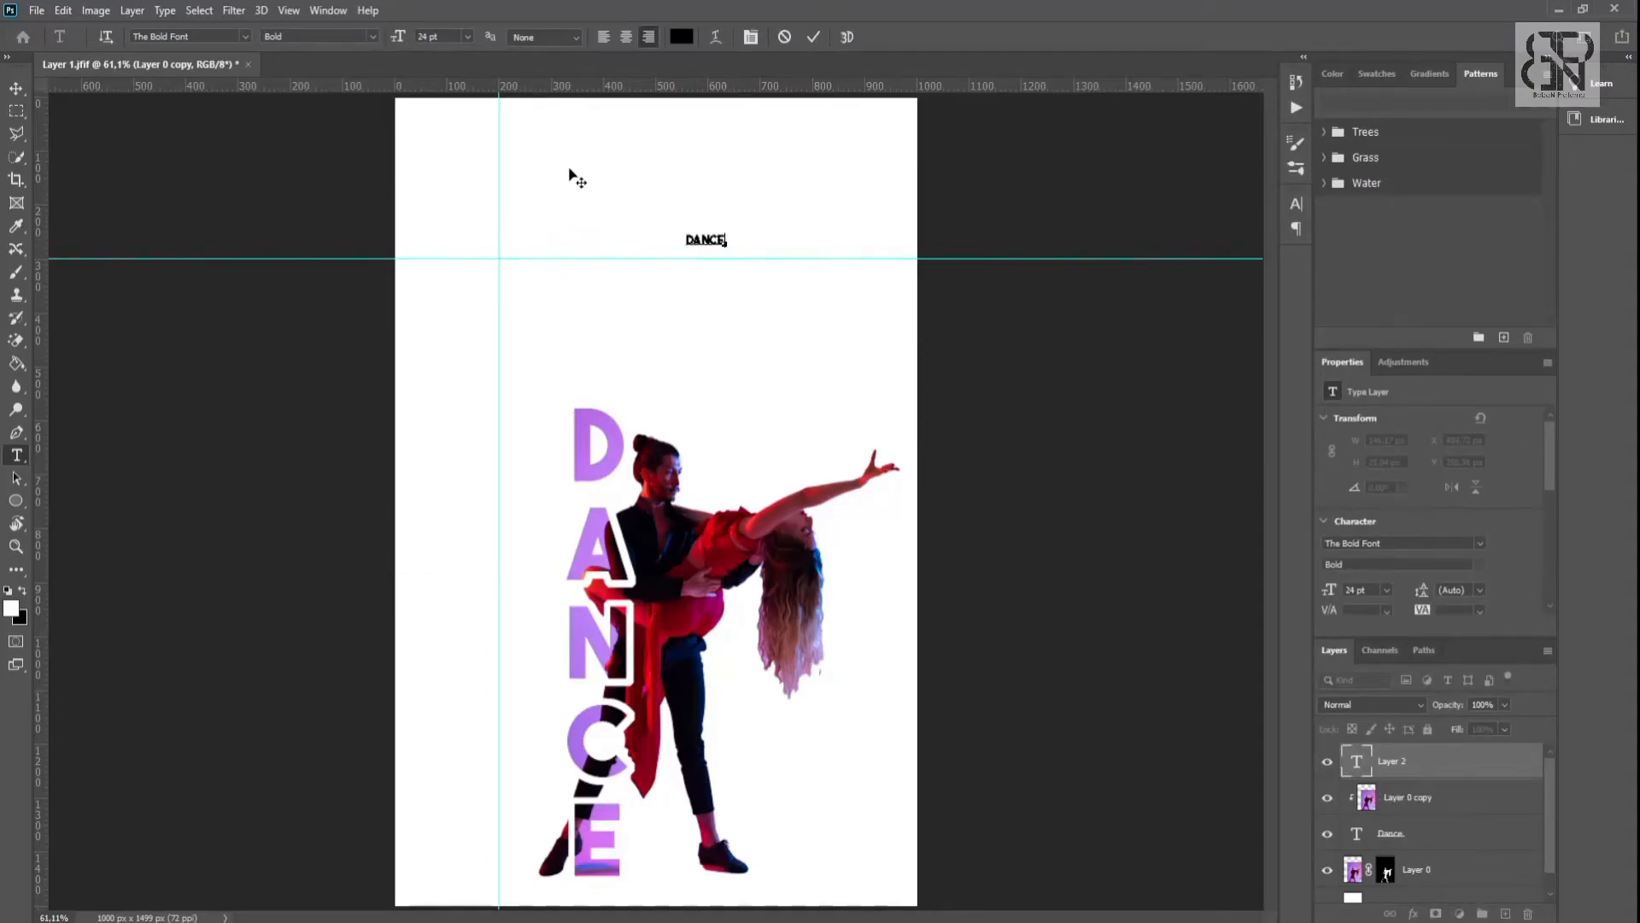
left_click(22, 92)
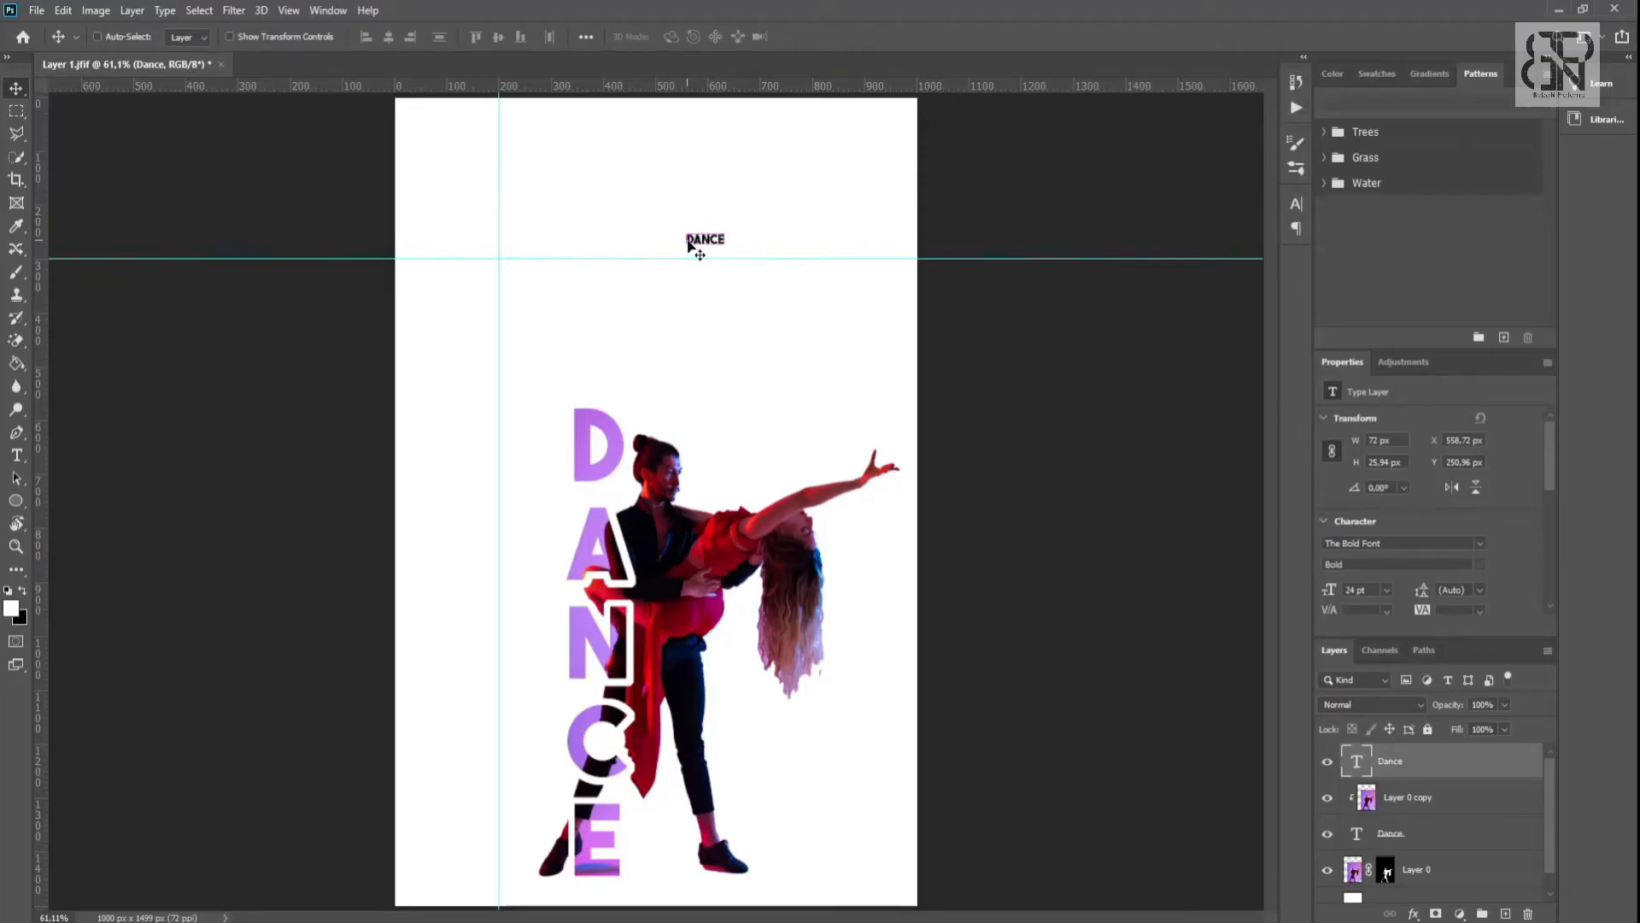
- Scale the new Dance heading to about 352 px wide and move it near the poster's upper-right edge
key("ctrl+t")
left_click_drag(729, 251, 853, 348)
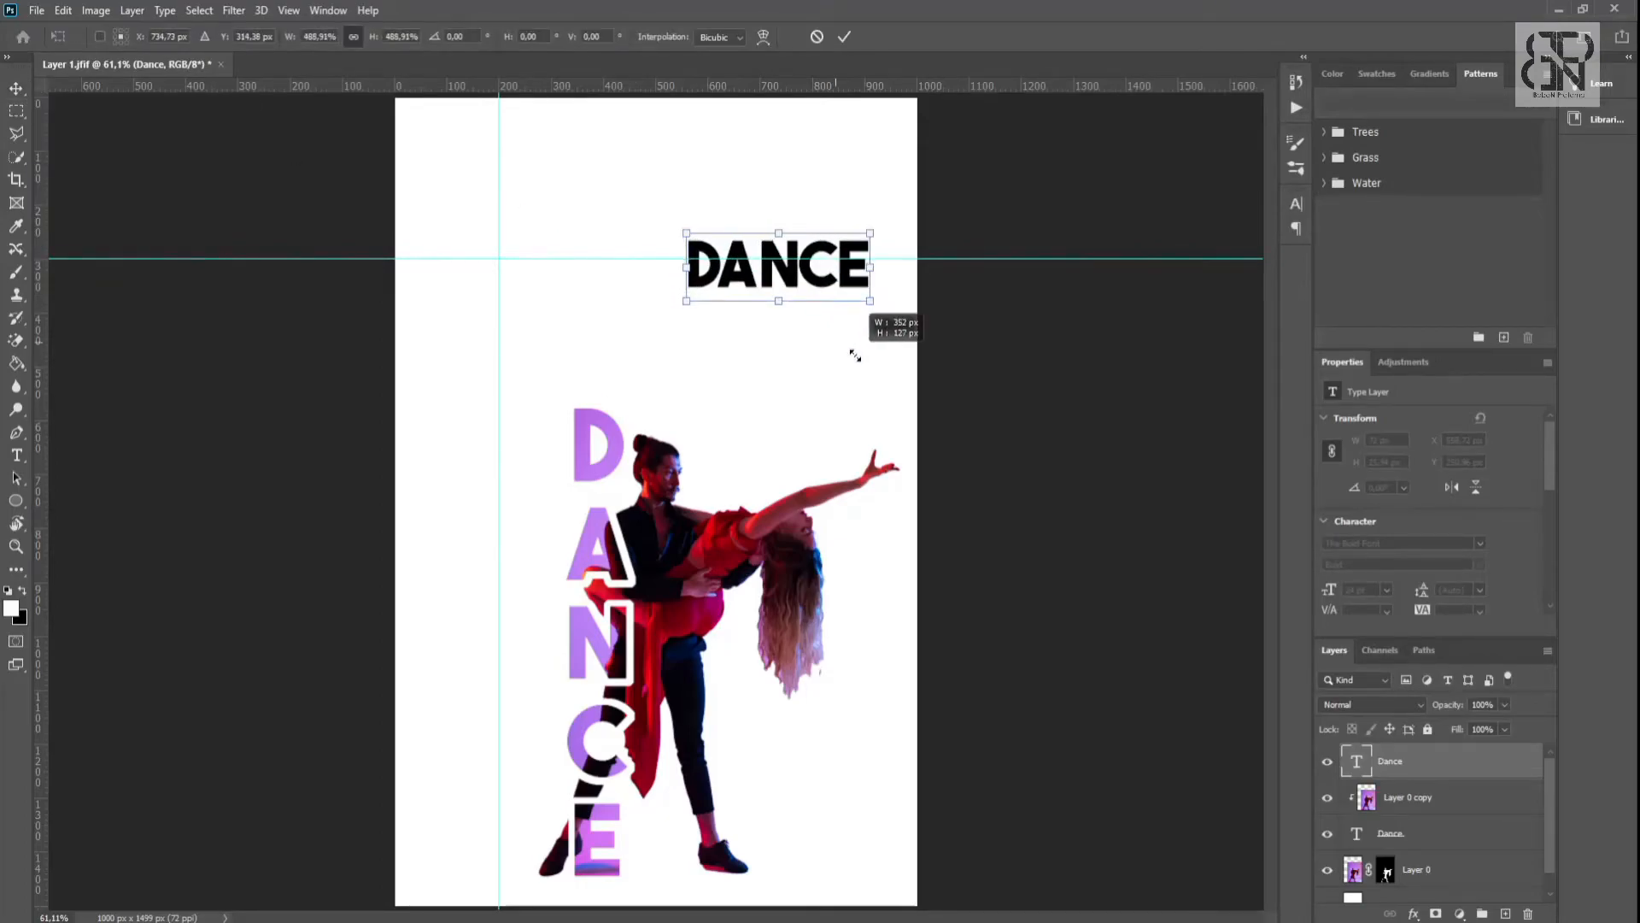
left_click_drag(803, 277, 829, 235)
key("Return")
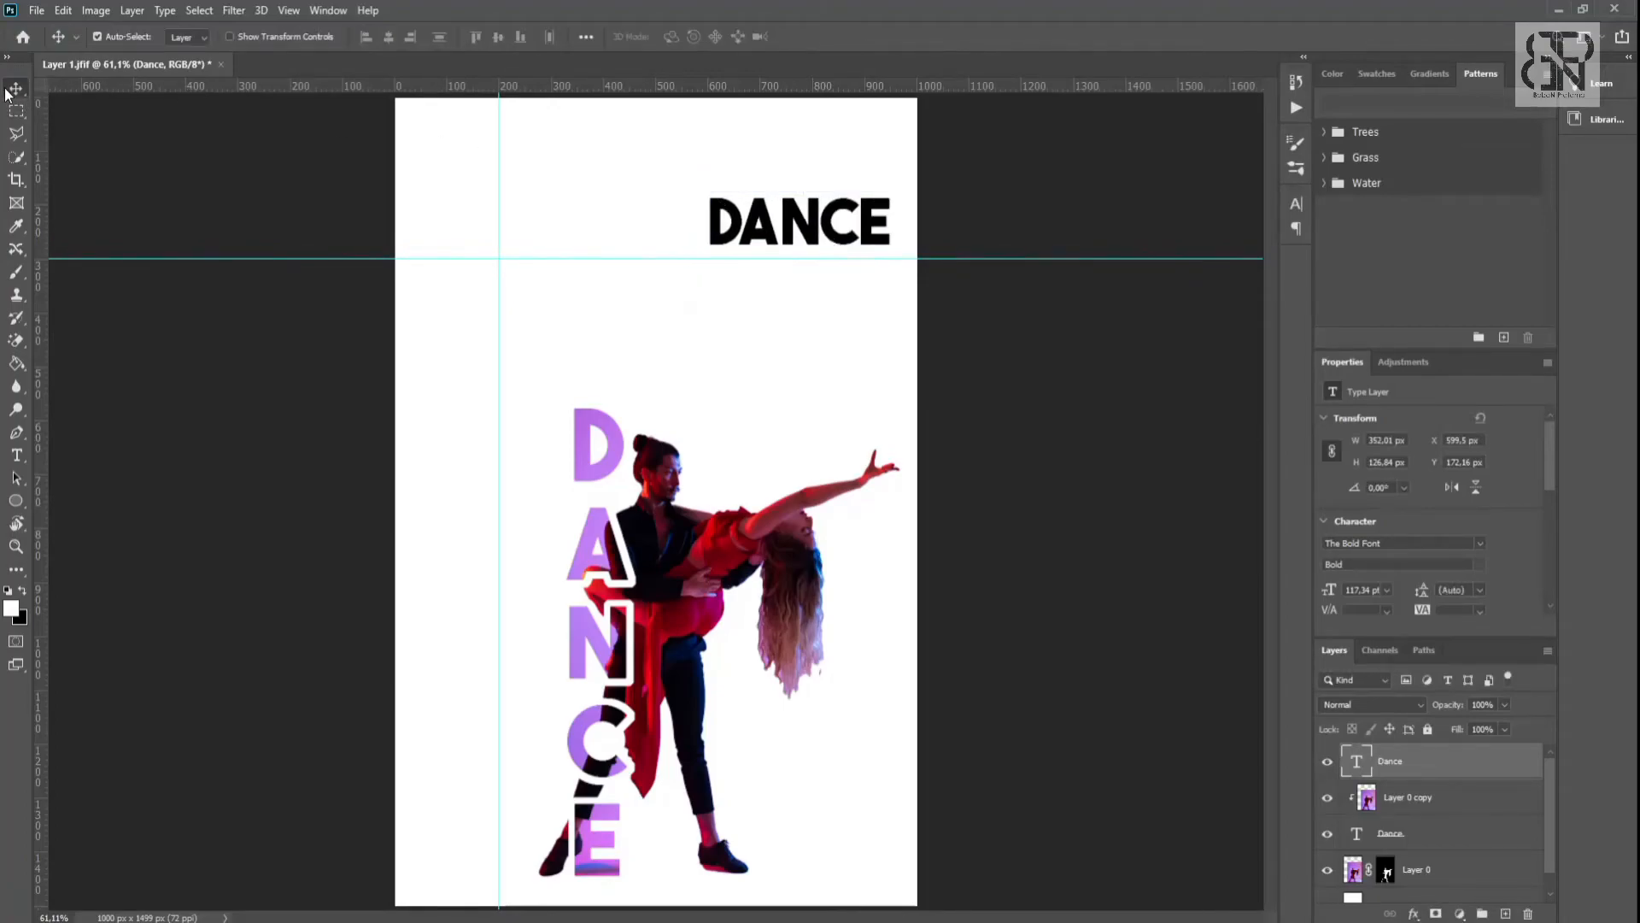
- Change the Dance heading's font to Arial Bold
left_click(21, 461)
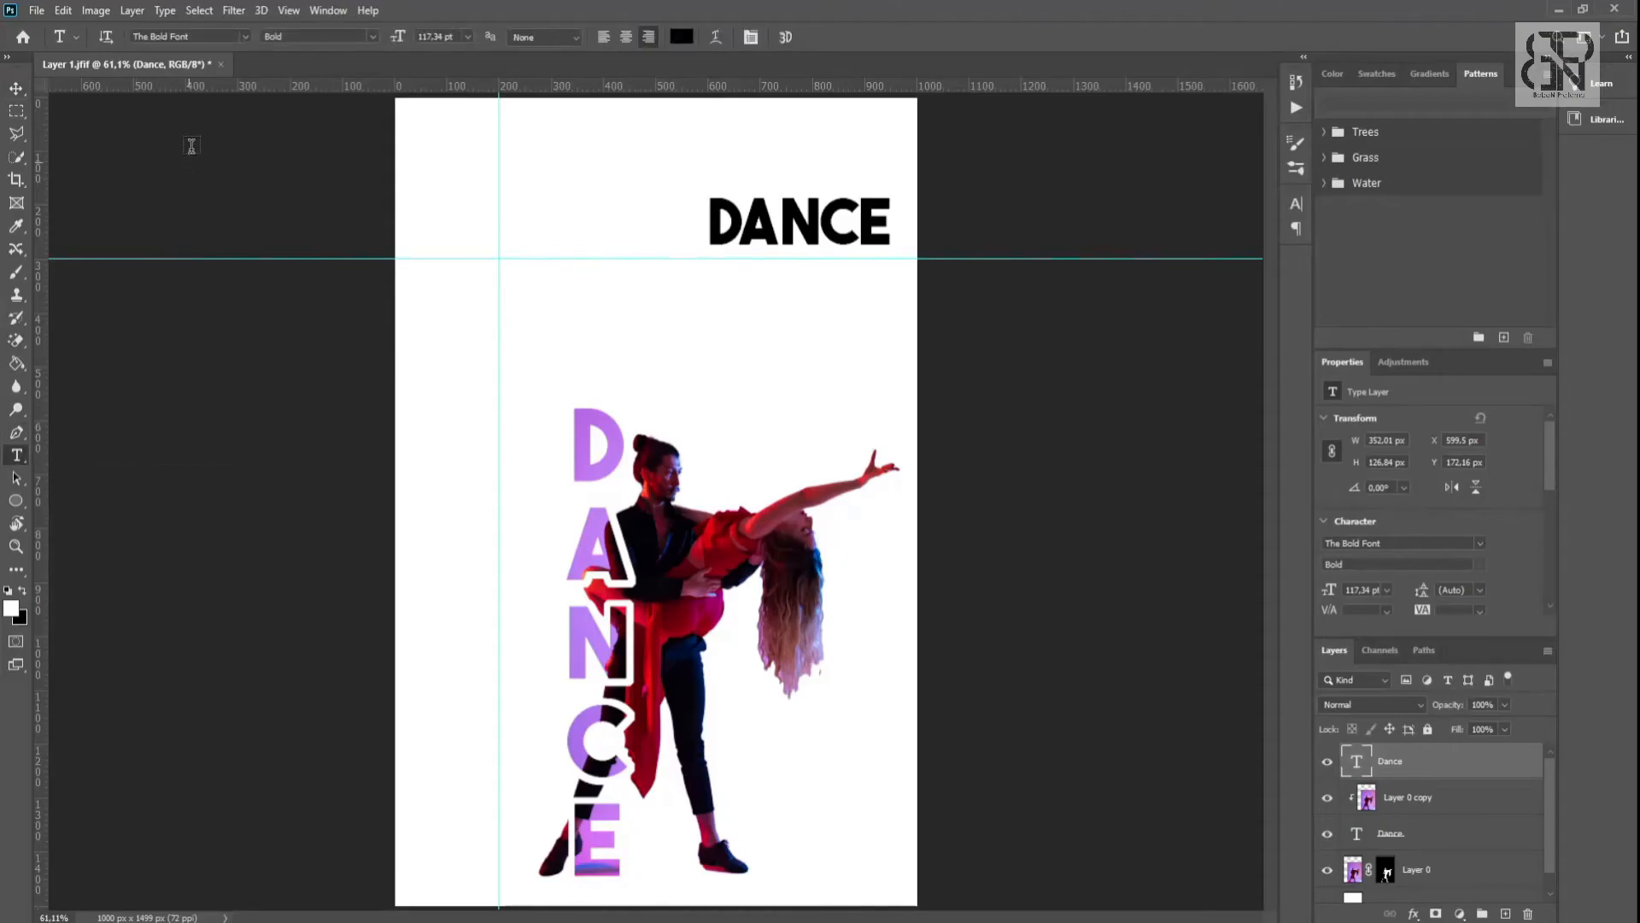
left_click(244, 37)
left_click(205, 117)
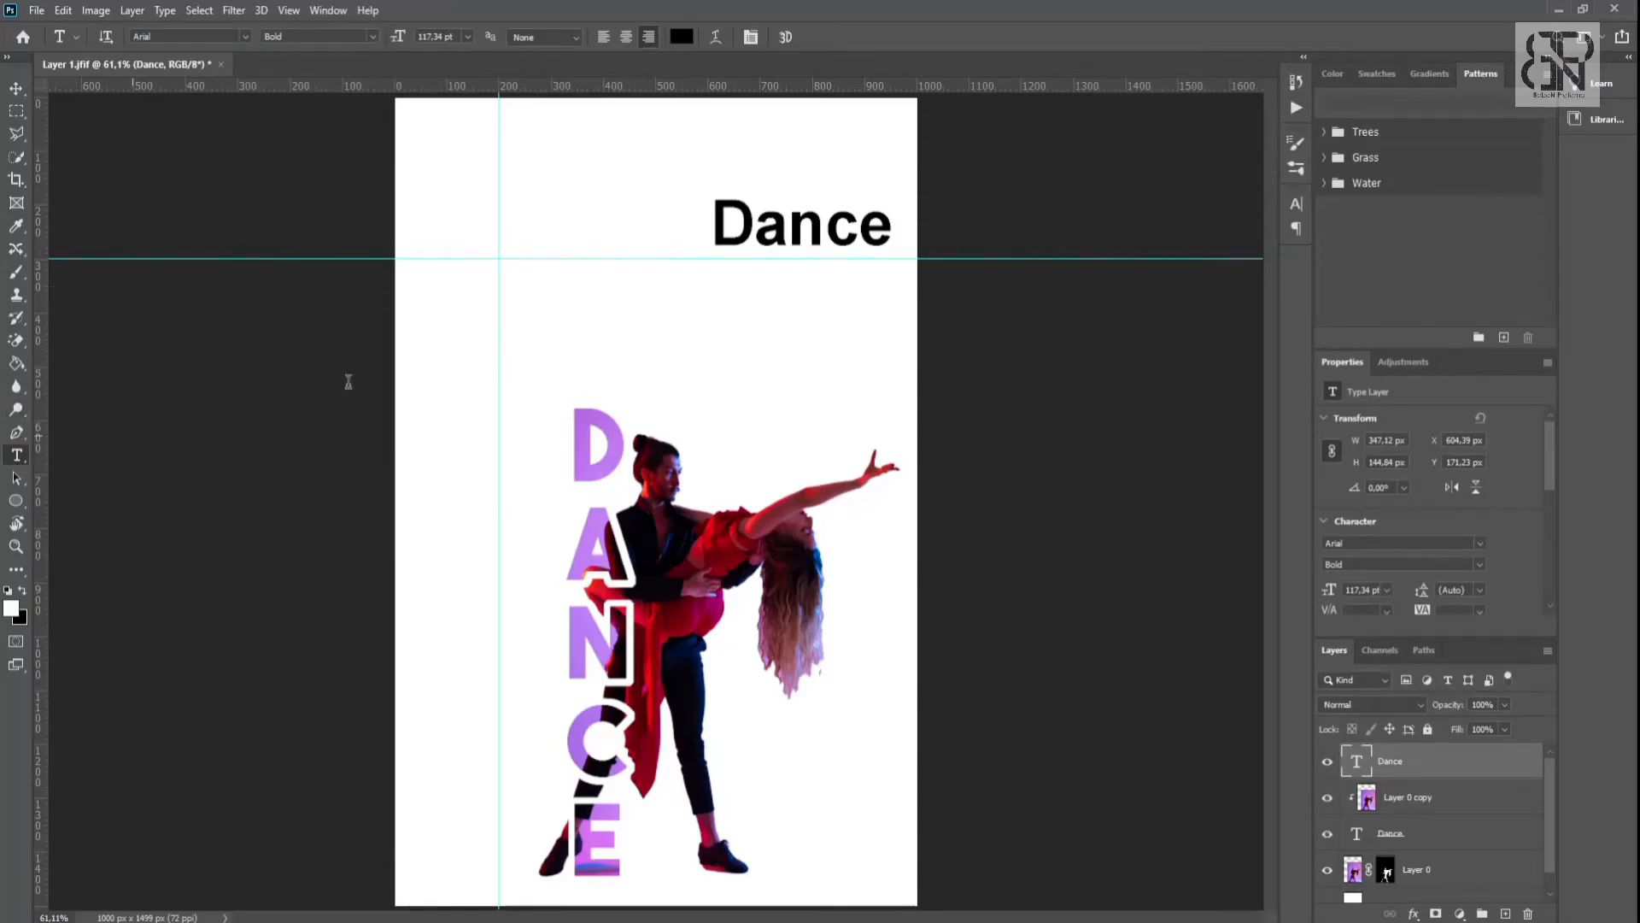
- Paste the four-line description beginning "Dance, the movement of the body in a rhythmic way" as a text layer and place it under the heading
left_click(779, 289)
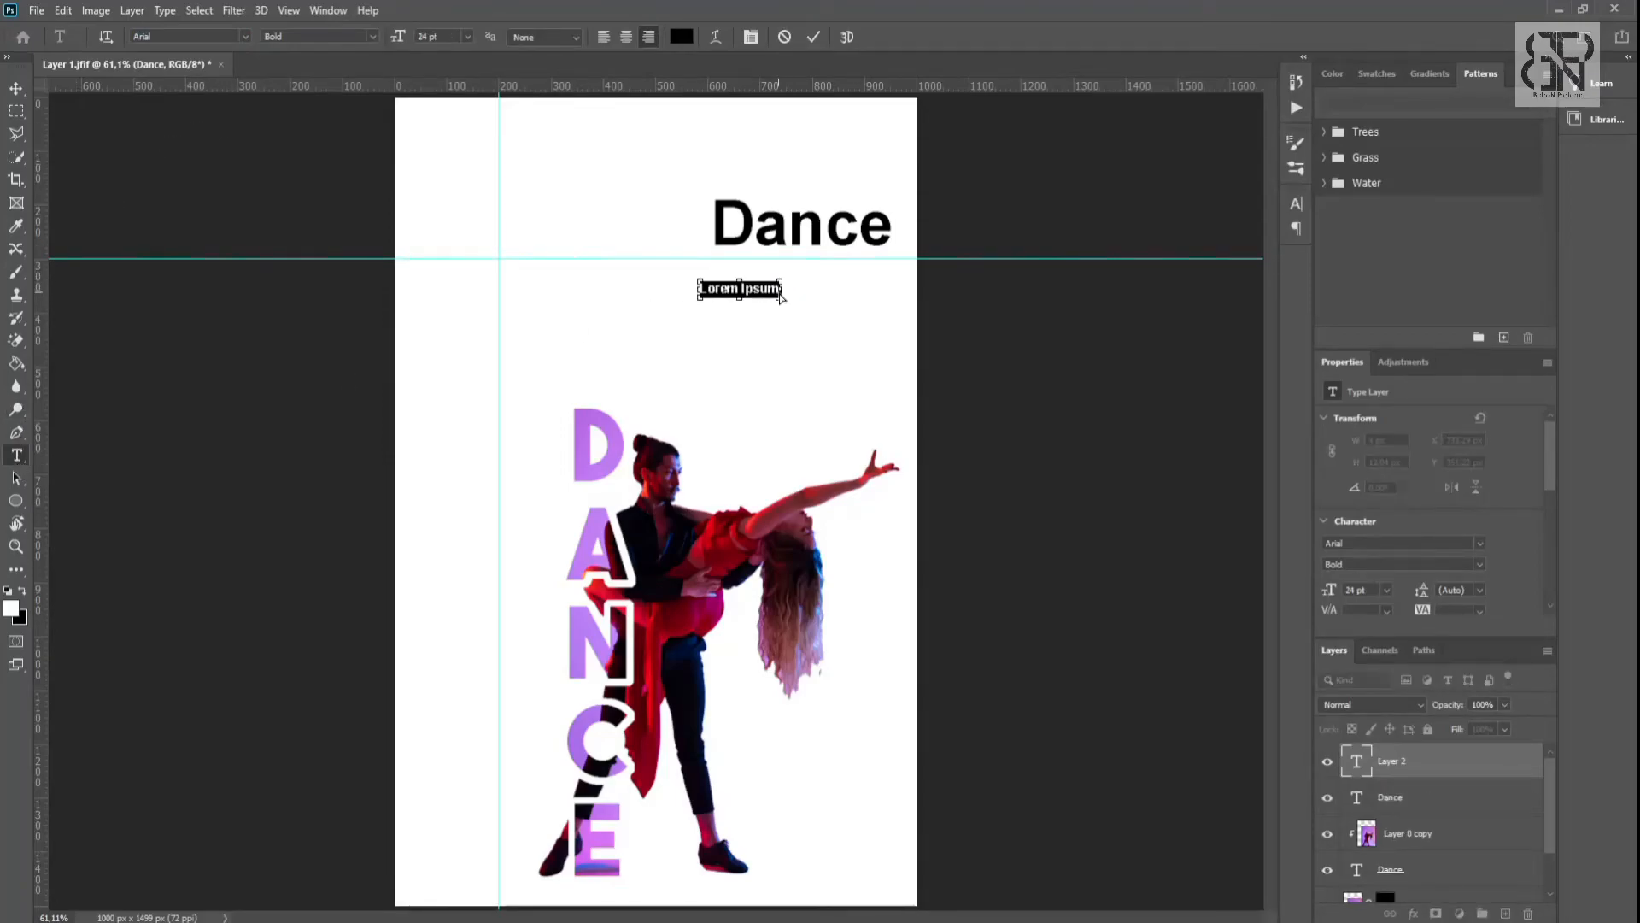
type("Dance, the movement of the body in a rhythmic way, usually to music and within a given space, for the purpose of expressing an idea or emotion, releasing energy, or simply taking delight in the movement itself.")
left_click(17, 89)
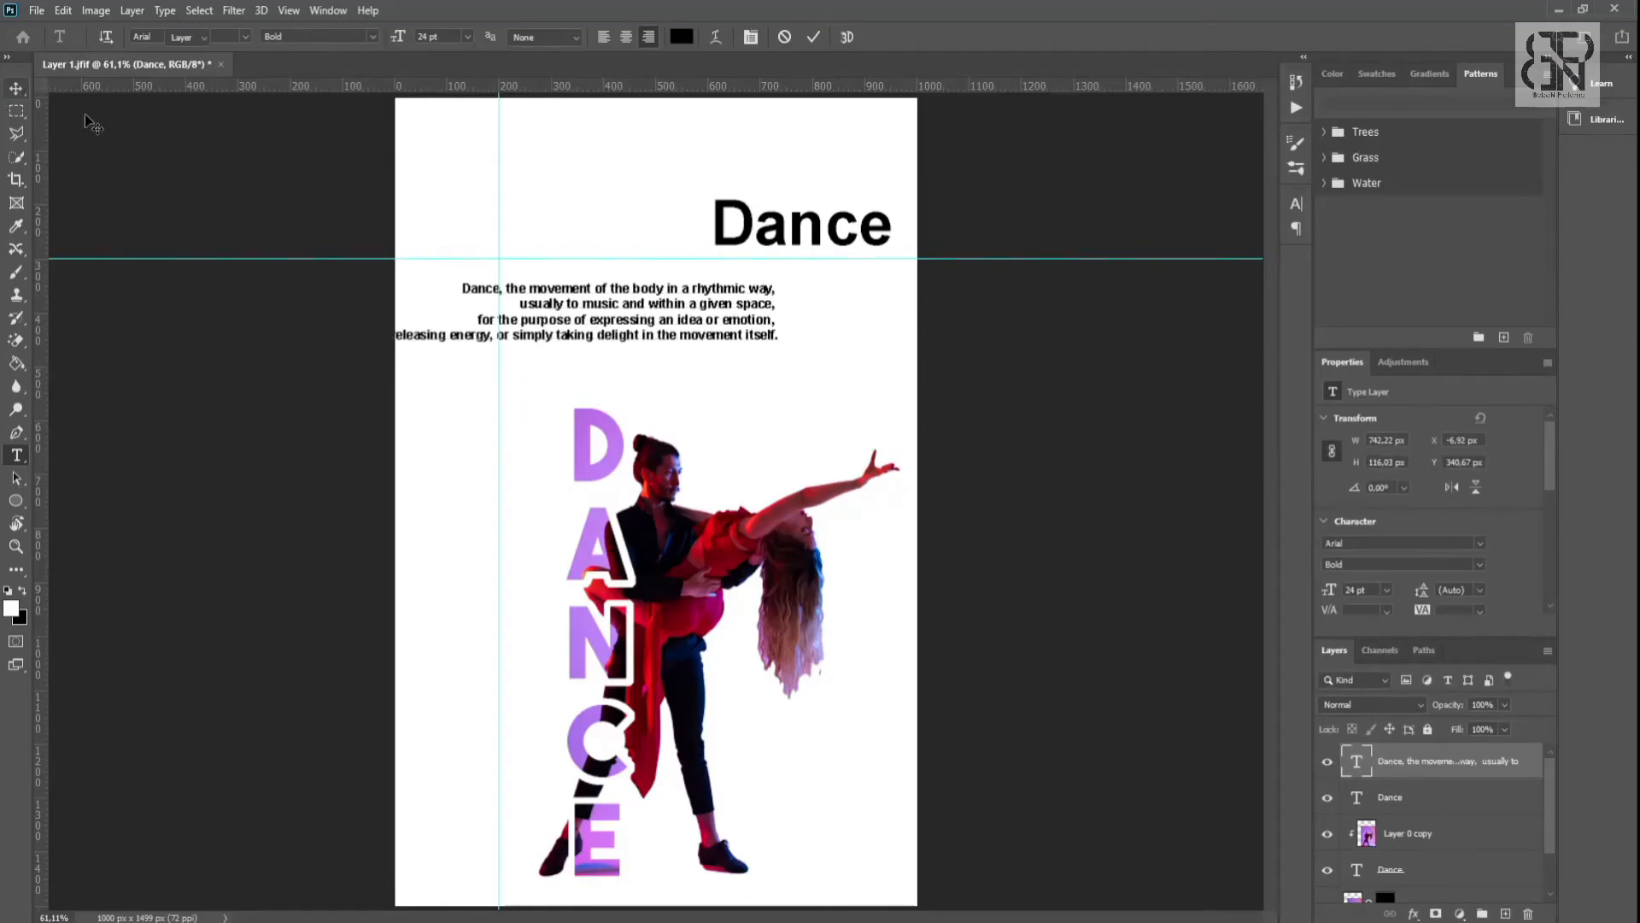
left_click_drag(683, 293, 808, 285)
- Remove the horizontal and vertical guides from the canvas
left_click_drag(651, 257, 621, 86)
left_click_drag(502, 140, 41, 164)
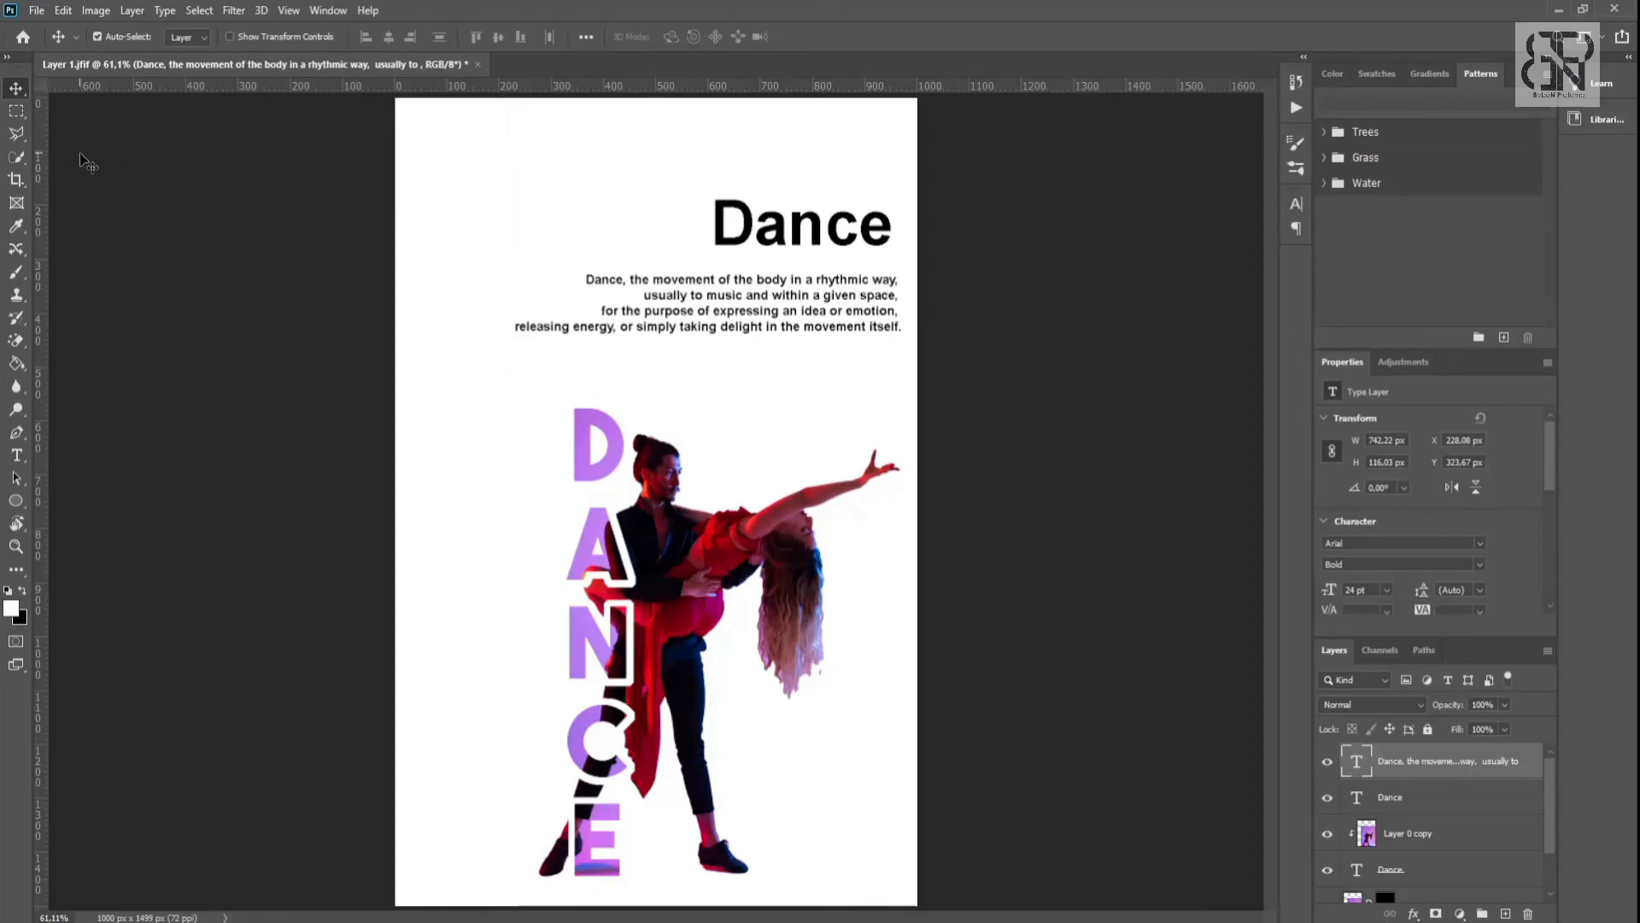